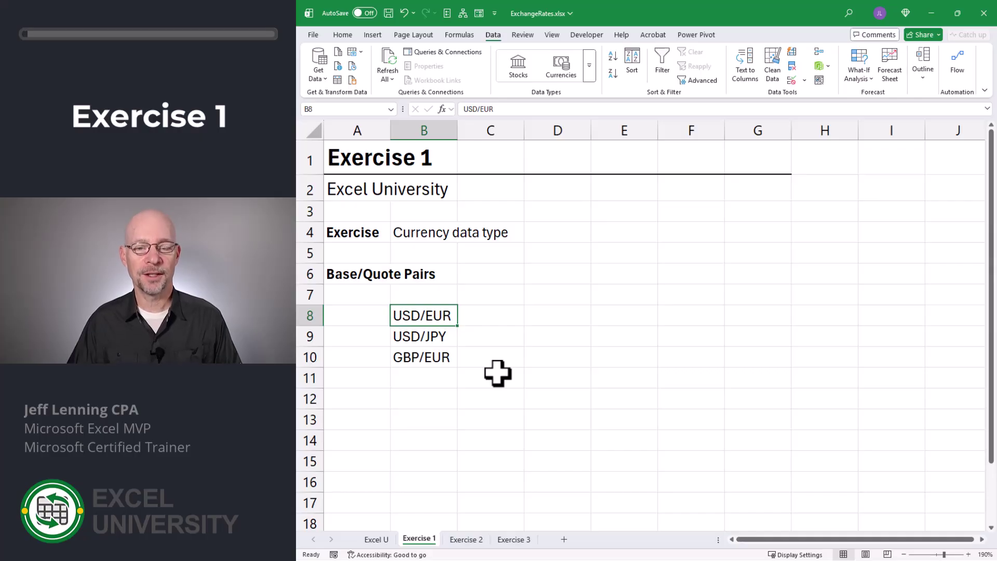
Step: Convert the USD/EUR, USD/JPY and GBP/EUR pairs in B8:B10 to linked Currency data types
{"action": "left_click", "coordinate": [415, 333]}
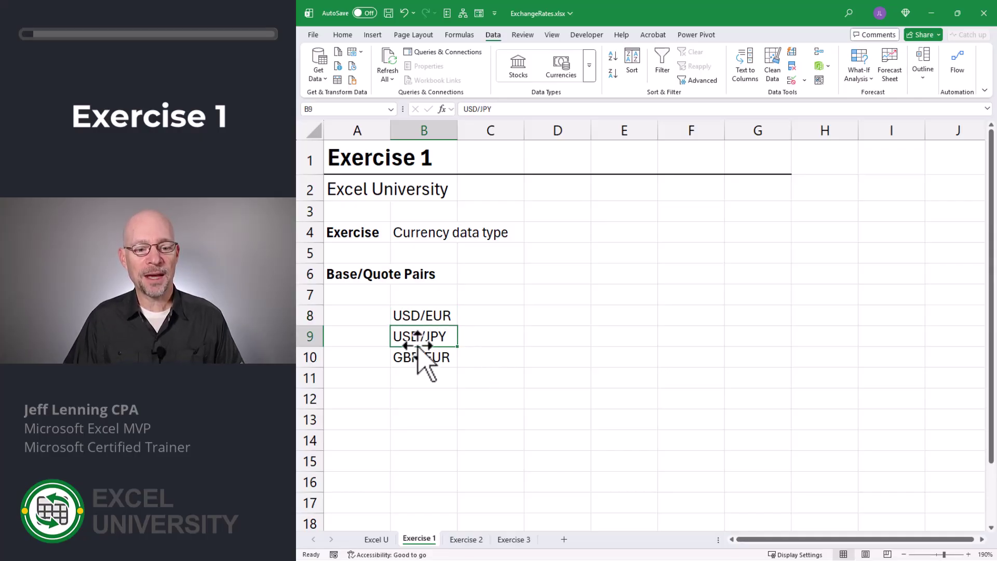
{"action": "left_click", "coordinate": [419, 356]}
{"action": "left_click_drag", "start_coordinate": [423, 316], "coordinate": [436, 355]}
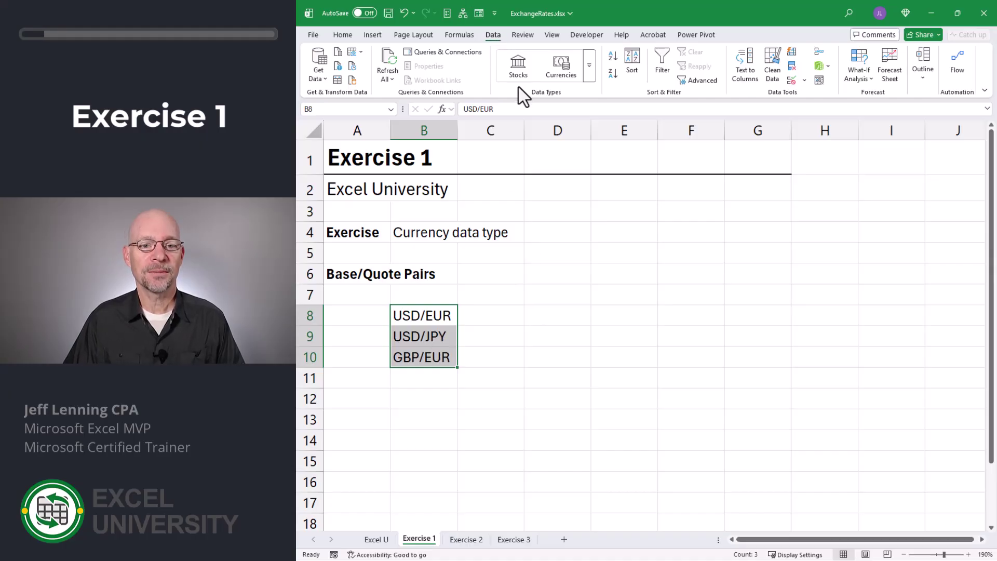
{"action": "left_click", "coordinate": [557, 69]}
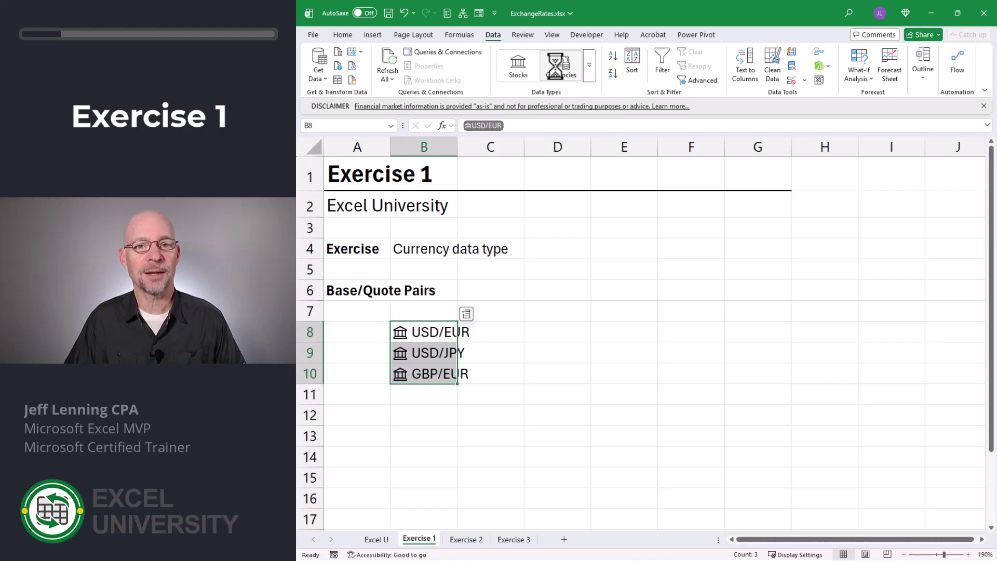
{"action": "left_click", "coordinate": [545, 311]}
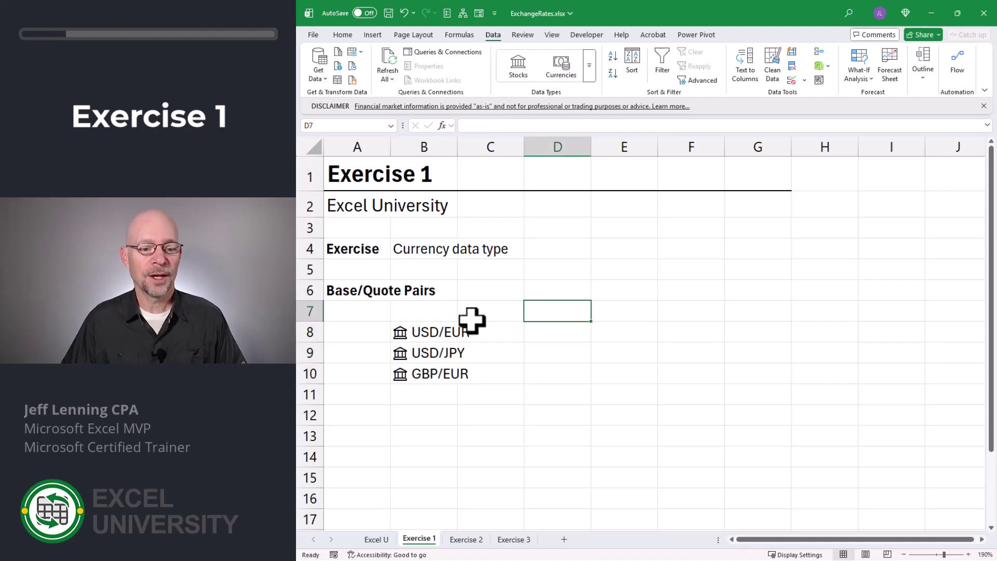
Step: View the USD/EUR and USD/JPY data cards, ending on USD/EUR at 0.86 euro
{"action": "left_click", "coordinate": [401, 332]}
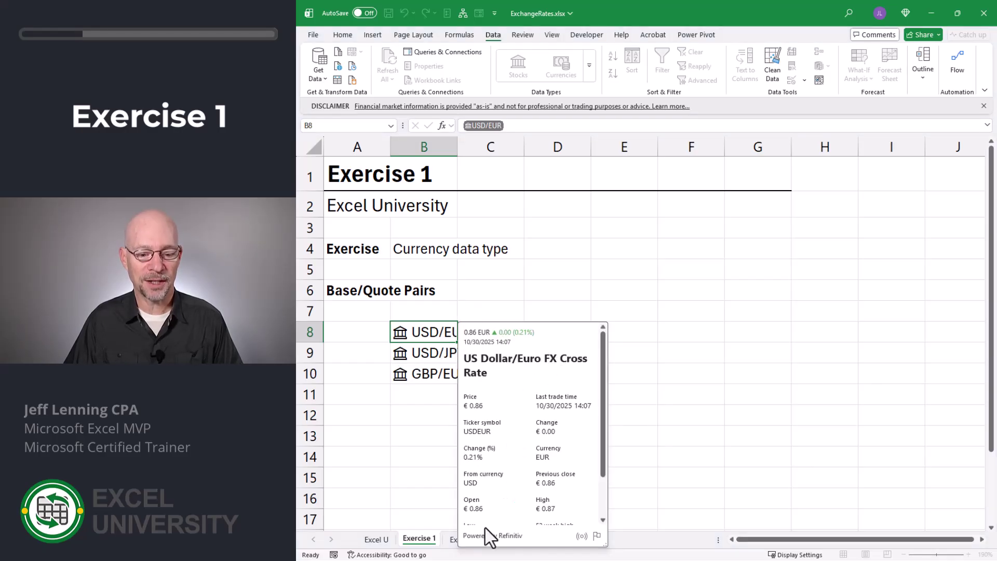
{"action": "scroll", "coordinate": [541, 449], "scroll_direction": "down", "scroll_amount": 3}
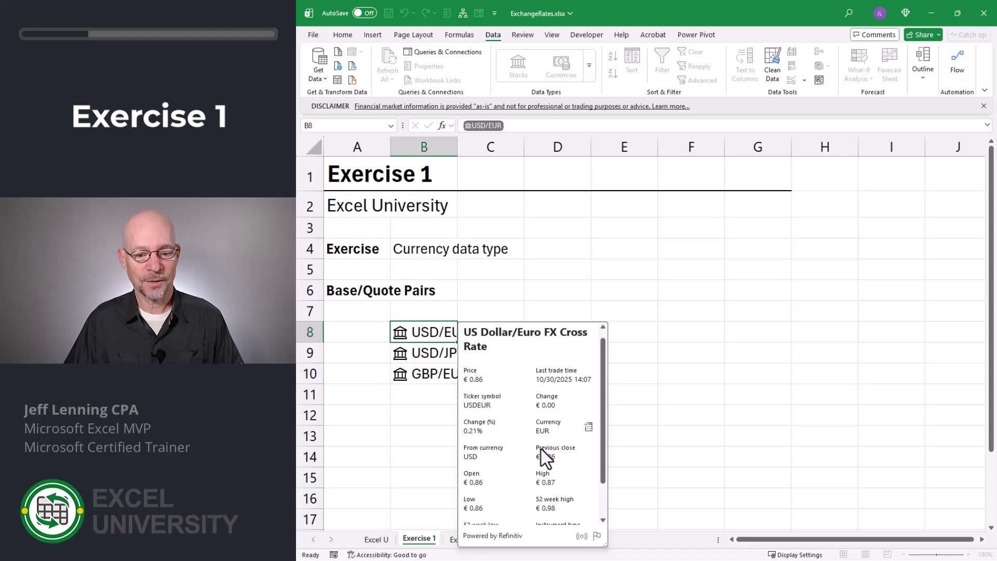
{"action": "left_click", "coordinate": [401, 354]}
{"action": "scroll", "coordinate": [516, 285], "scroll_direction": "down", "scroll_amount": 1}
{"action": "left_click", "coordinate": [436, 332]}
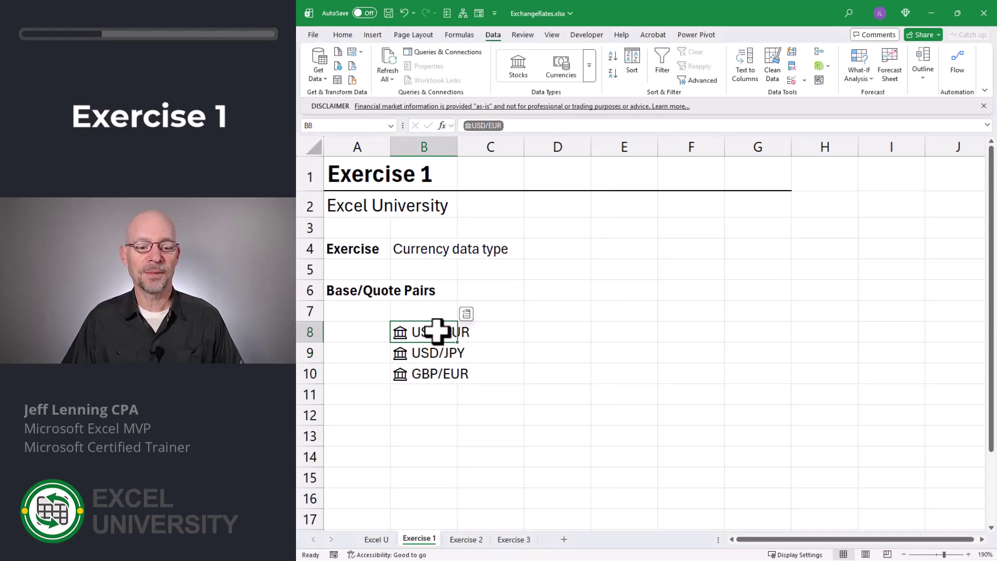
{"action": "left_click", "coordinate": [400, 334]}
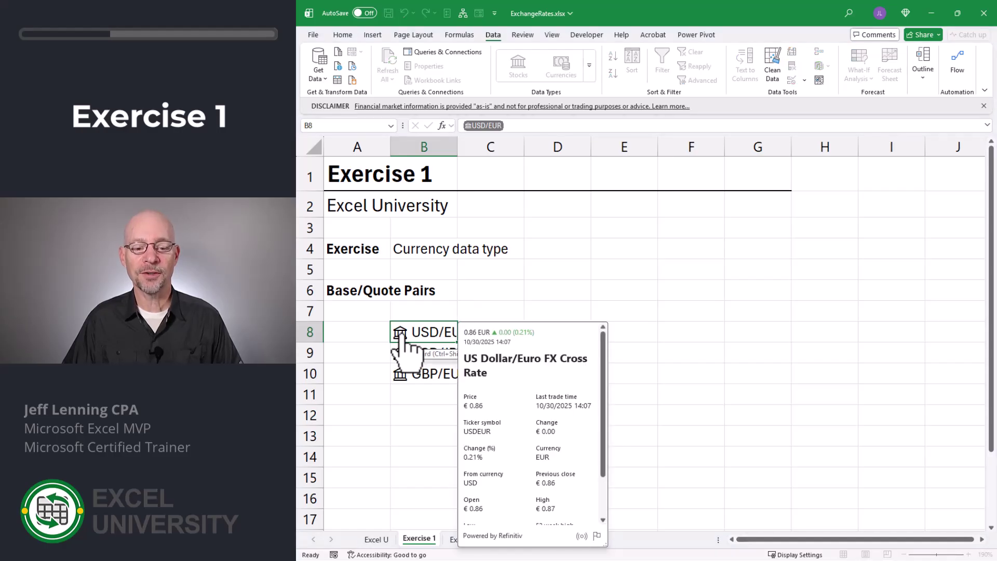
Step: Insert the Price field for the three currency pairs into column C
{"action": "left_click_drag", "start_coordinate": [415, 334], "coordinate": [438, 371]}
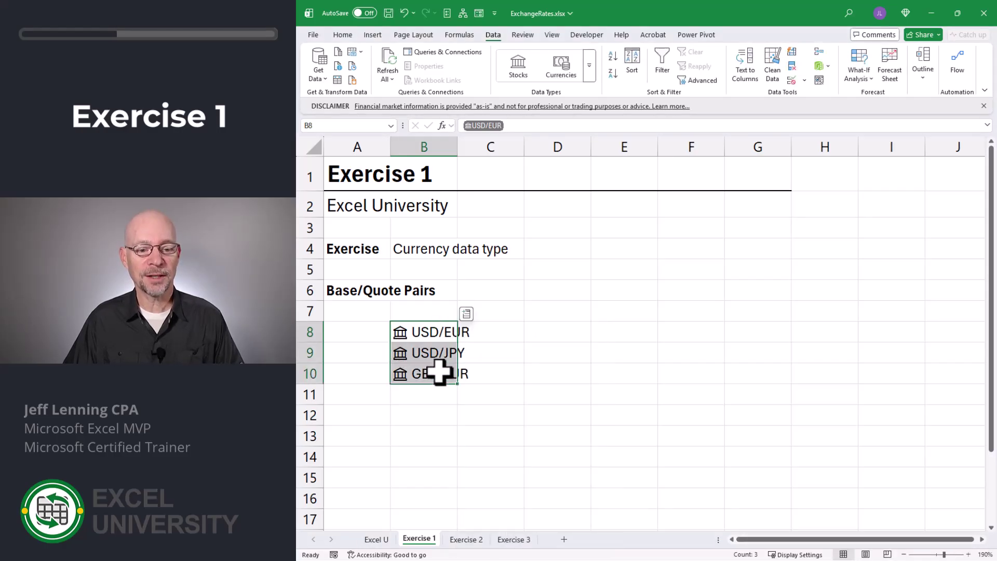
{"action": "left_click", "coordinate": [467, 315]}
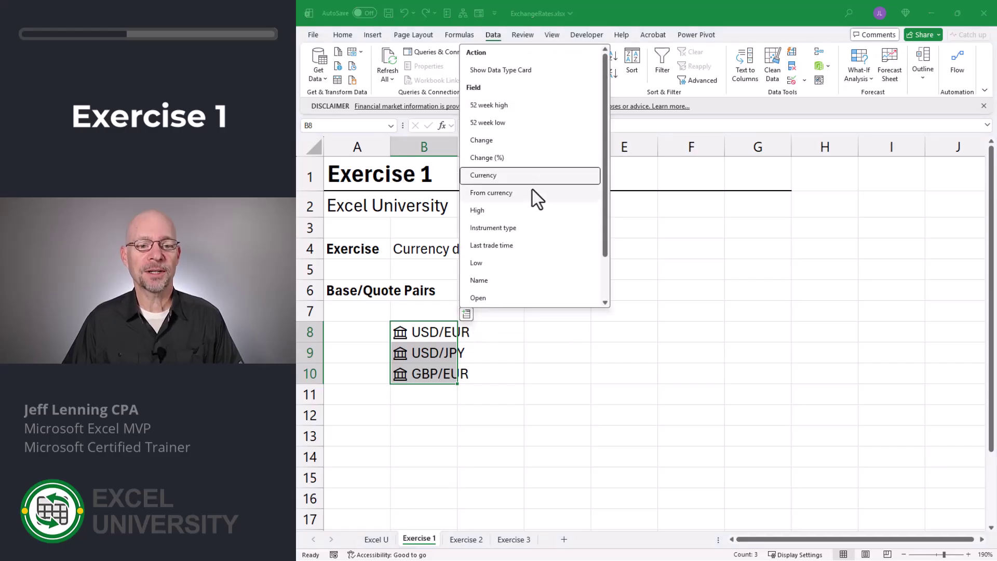
{"action": "scroll", "coordinate": [532, 255], "scroll_direction": "down", "scroll_amount": 1}
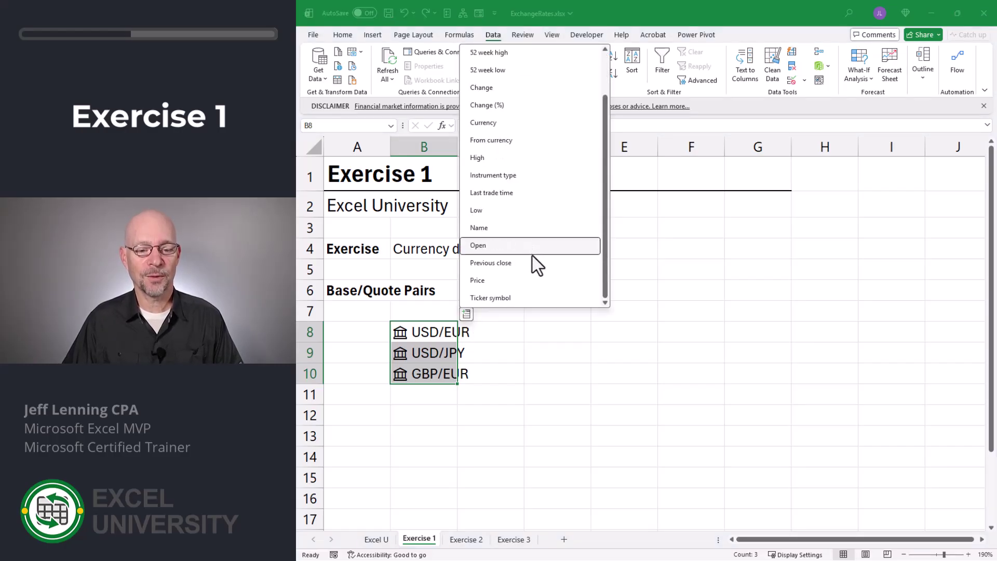
{"action": "left_click", "coordinate": [519, 283]}
{"action": "left_click", "coordinate": [509, 330]}
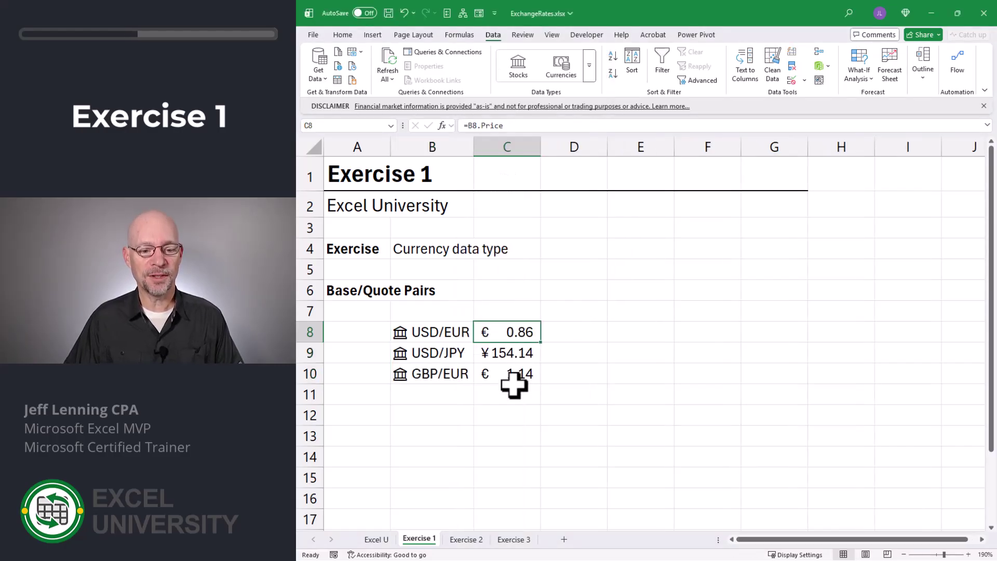
Step: Enter the heading 'base' in D7 and 100 in each of D8:D10
{"action": "left_click", "coordinate": [570, 312]}
{"action": "type", "text": "ba"}
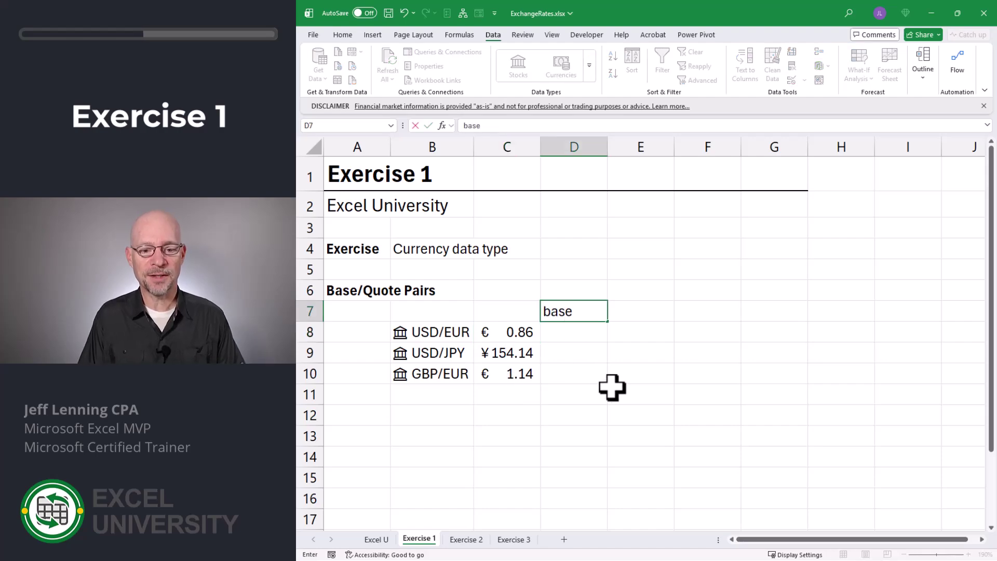
{"action": "type", "text": "se"}
{"action": "key", "text": "Return"}
{"action": "type", "text": "100"}
{"action": "key", "text": "Return"}
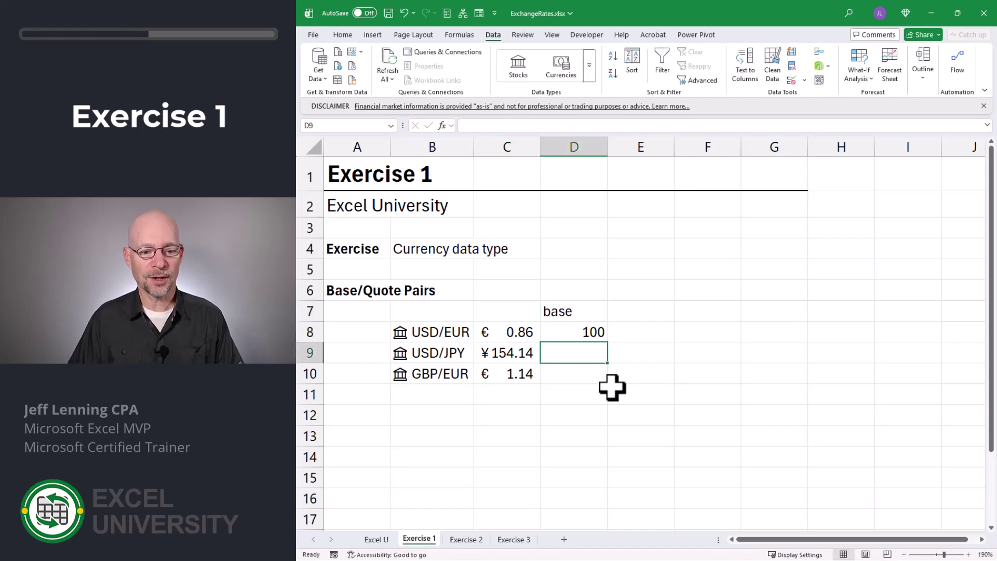
{"action": "type", "text": "100"}
{"action": "key", "text": "Return"}
{"action": "type", "text": "10"}
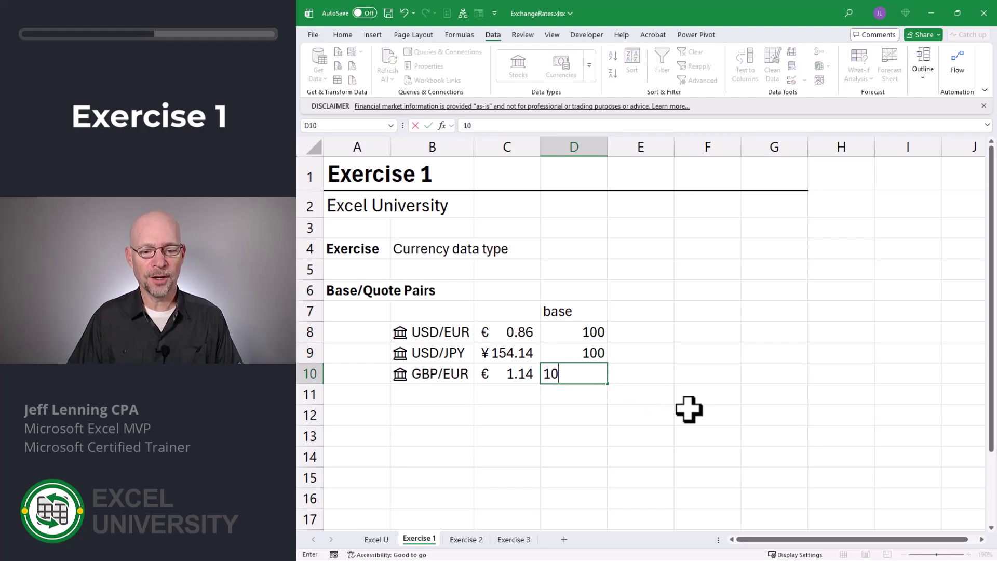
{"action": "type", "text": "0"}
{"action": "key", "text": "Return"}
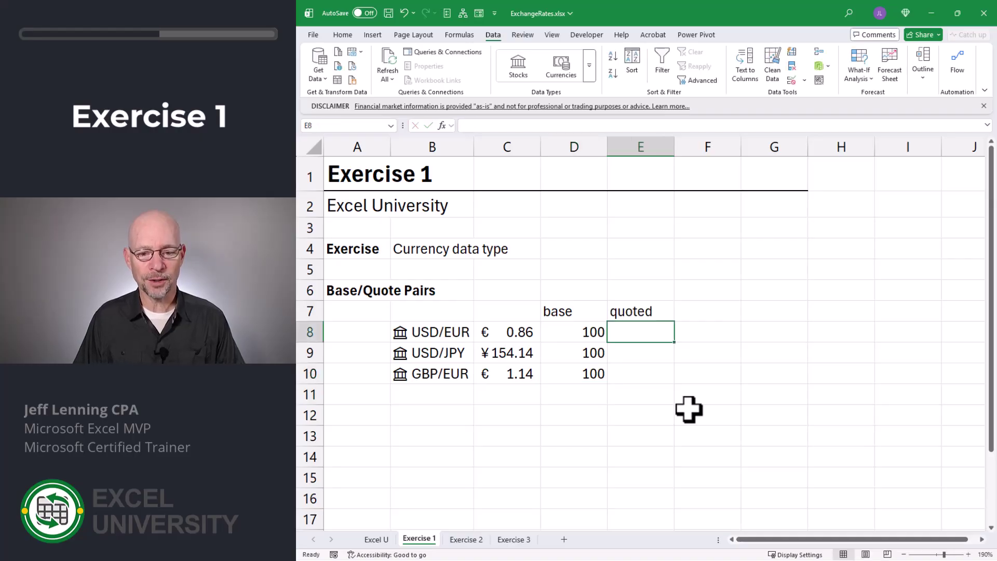
Step: Compute quoted amounts with =D8*C8 filled down to E10, and widen column E
{"action": "type", "text": "="}
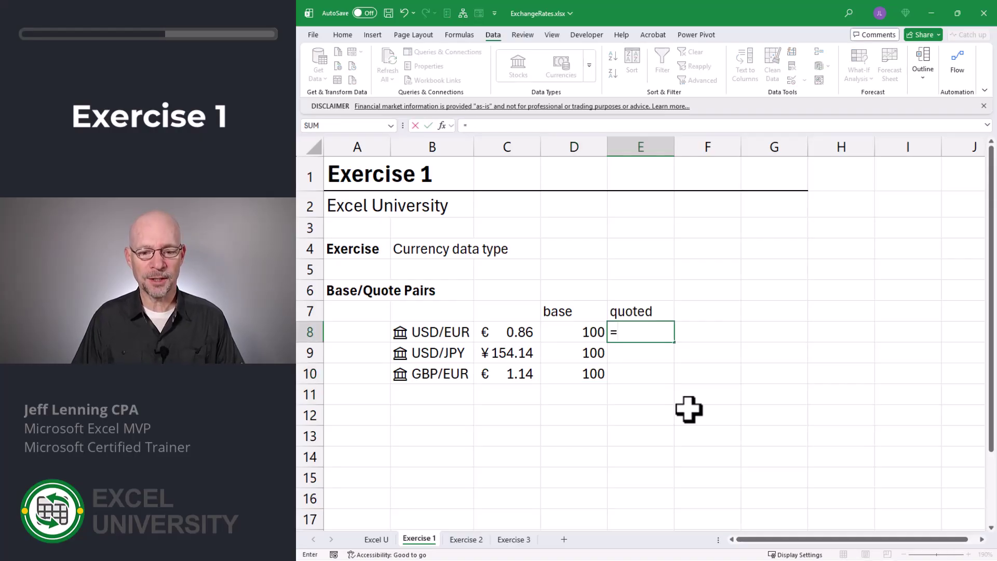
{"action": "key", "text": "Left"}
{"action": "type", "text": "*"}
{"action": "key", "text": "Left"}
{"action": "key", "text": "Left"}
{"action": "key", "text": "Return"}
{"action": "key", "text": "Up"}
{"action": "left_click_drag", "start_coordinate": [674, 341], "coordinate": [674, 384]}
{"action": "left_click_drag", "start_coordinate": [674, 147], "coordinate": [717, 149]}
Step: Copy C9's yen number format onto E9 with Format Painter
{"action": "left_click", "coordinate": [680, 332]}
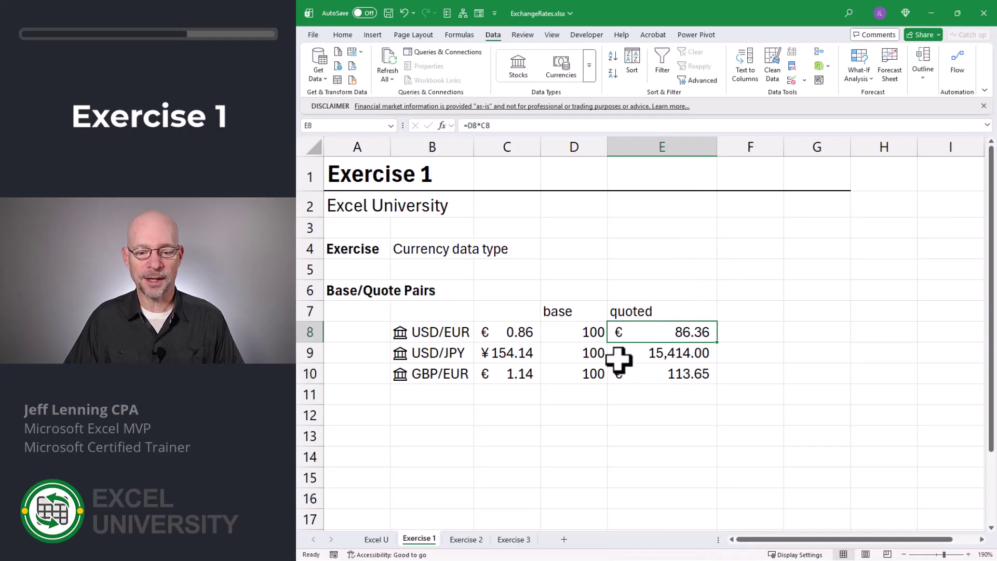
{"action": "left_click", "coordinate": [506, 351]}
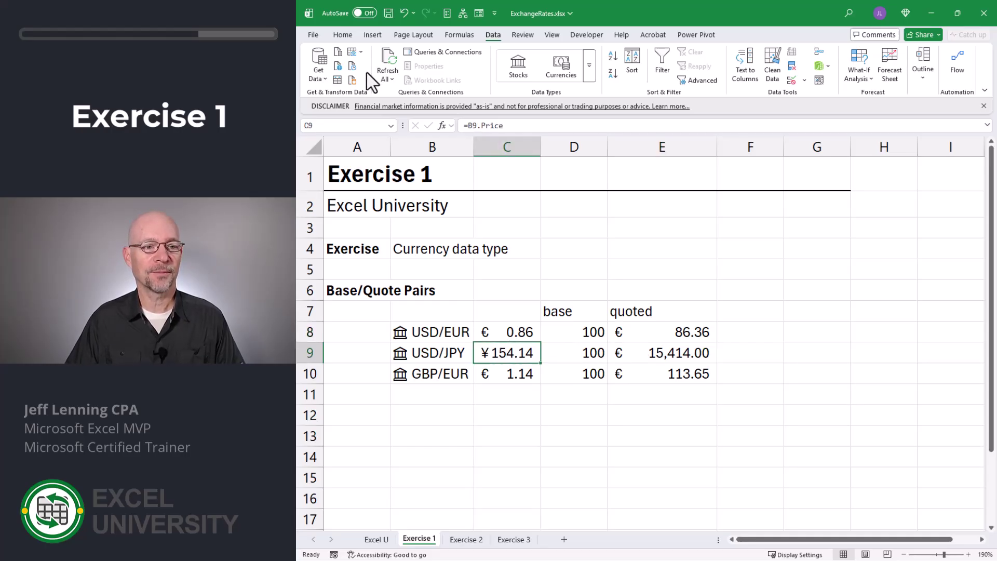
{"action": "left_click", "coordinate": [343, 35]}
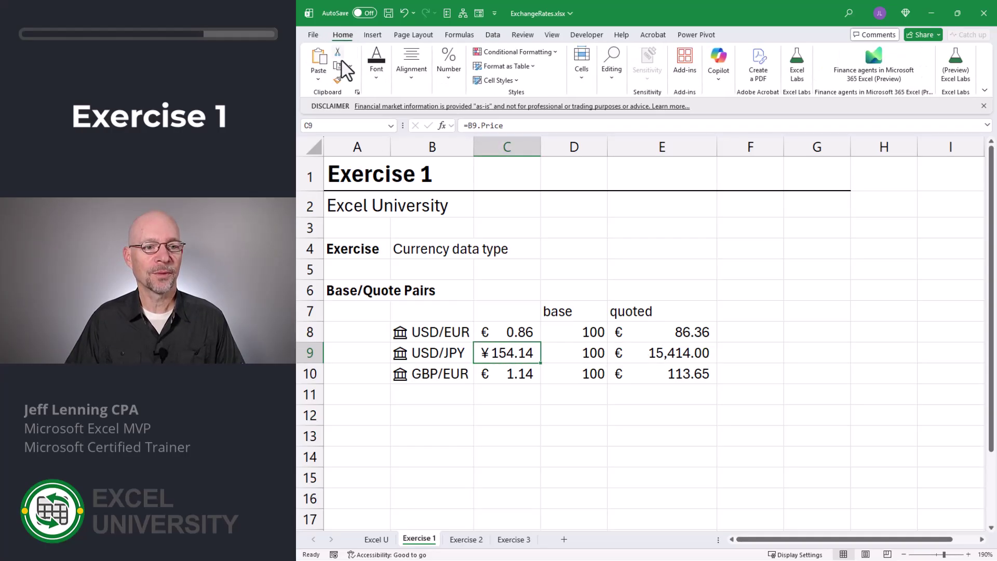
{"action": "left_click", "coordinate": [337, 80]}
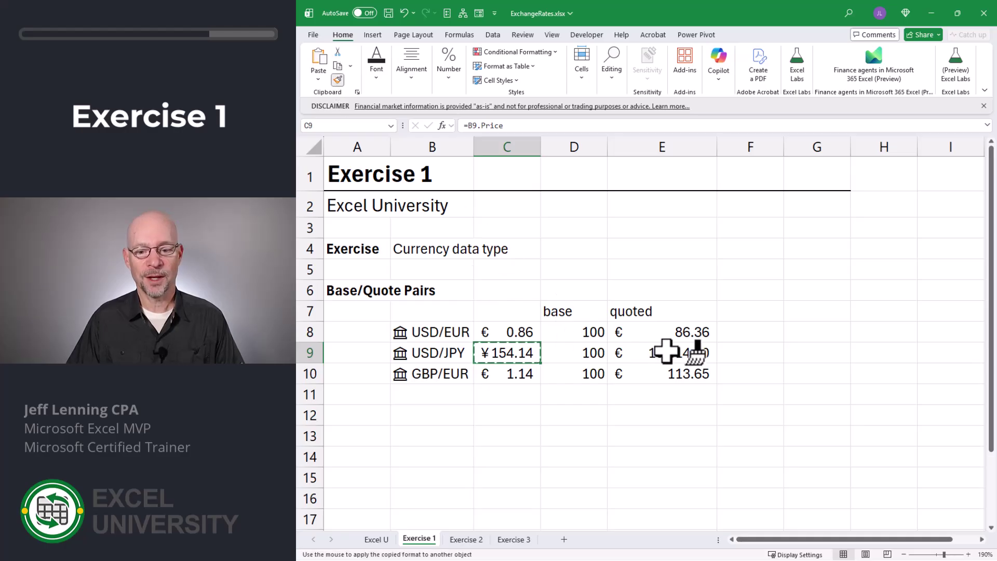
{"action": "left_click", "coordinate": [656, 353]}
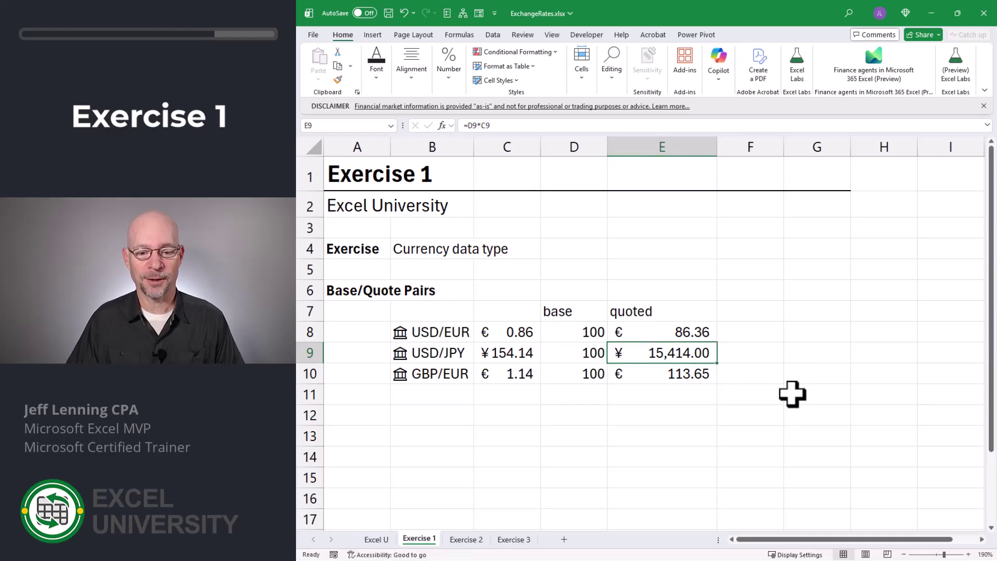
{"action": "left_click", "coordinate": [792, 394]}
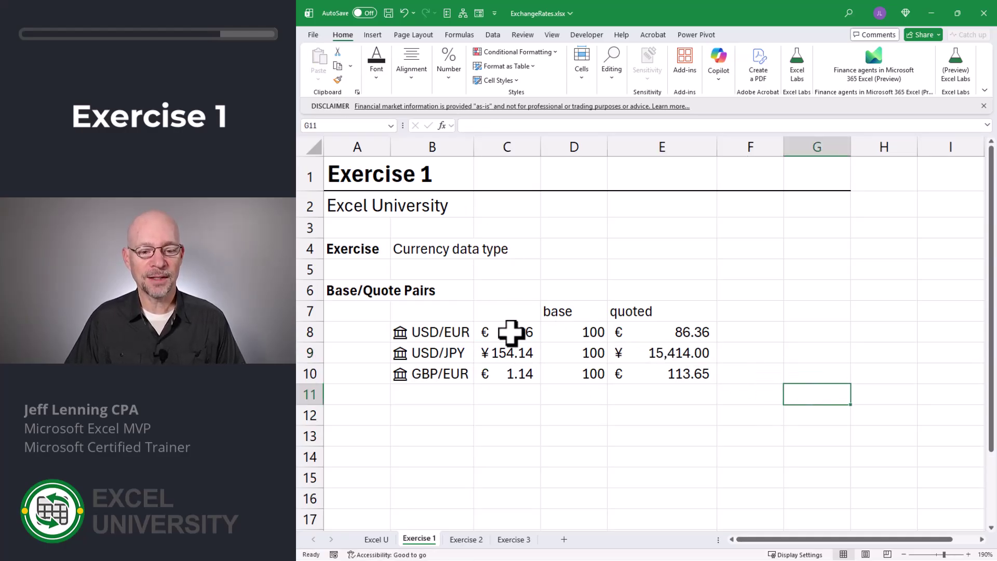
Step: Refresh the linked currency rates so E8:E10 read 86.33, 15,408.00 and 113.61
{"action": "left_click_drag", "start_coordinate": [512, 332], "coordinate": [513, 374]}
{"action": "left_click", "coordinate": [534, 414]}
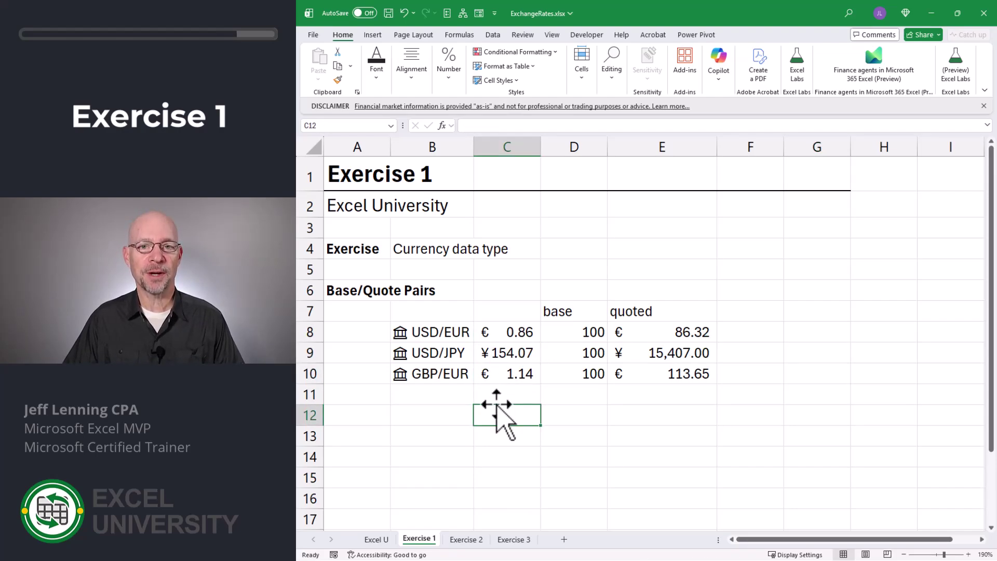
{"action": "right_click", "coordinate": [400, 335]}
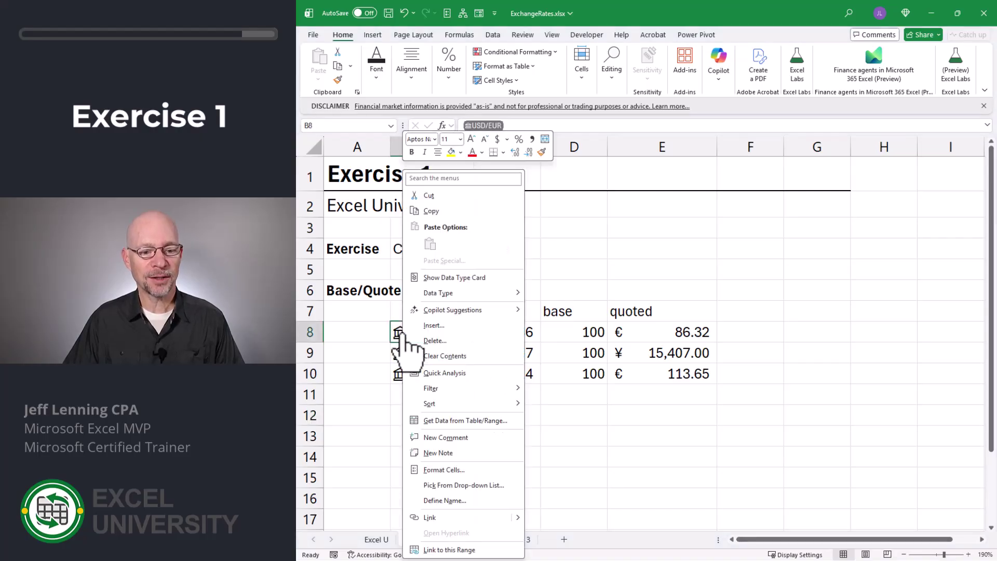
{"action": "mouse_move", "coordinate": [451, 294]}
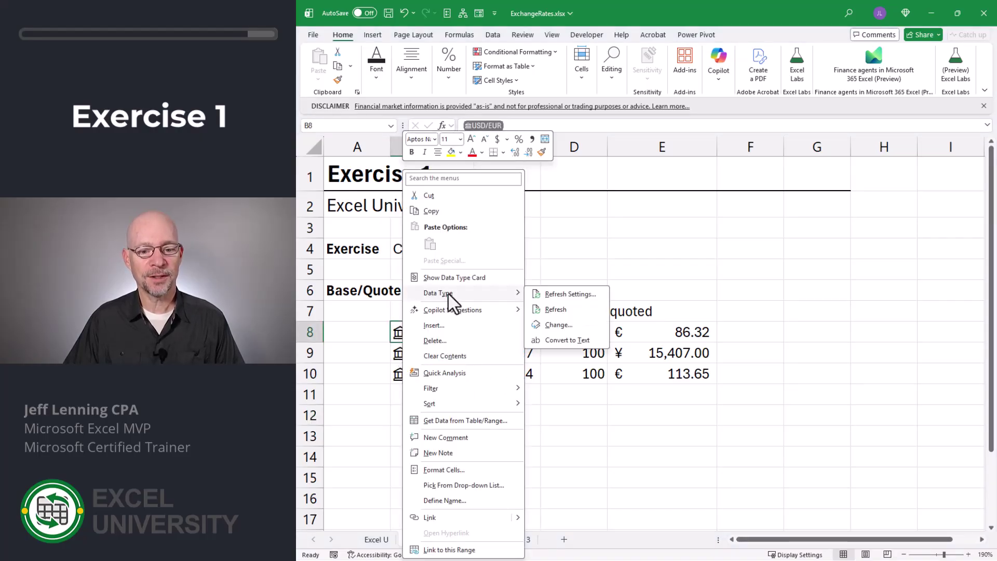
{"action": "left_click", "coordinate": [555, 310]}
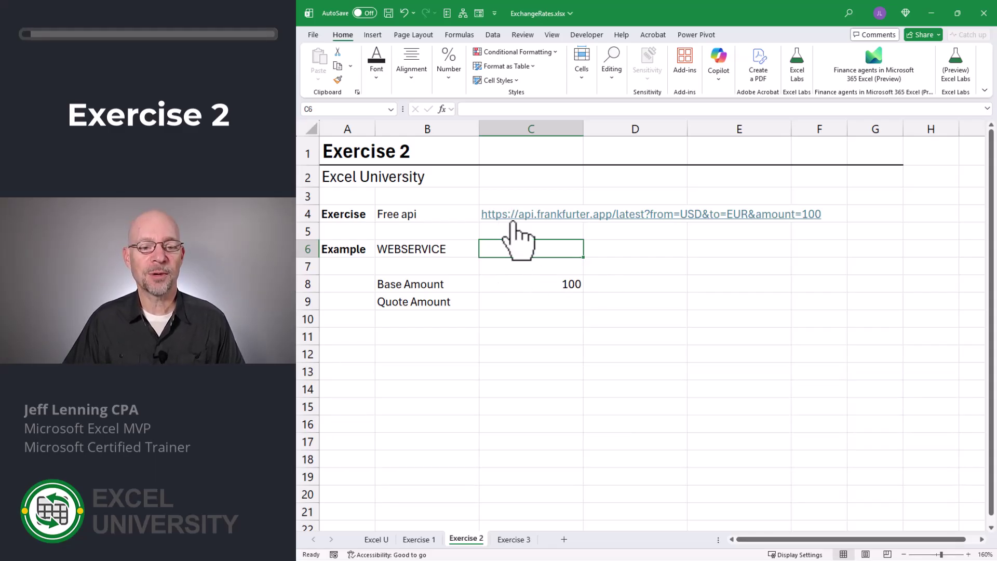
Step: Open the frankfurter.app API URL from C4 in the browser
{"action": "left_click", "coordinate": [514, 214]}
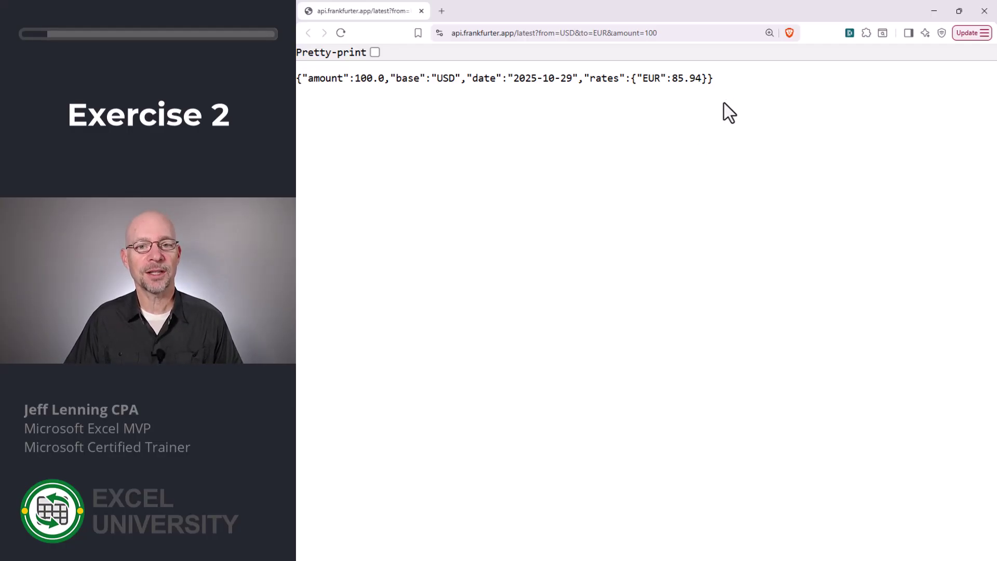
Step: Switch from the browser back to the ExchangeRates workbook in Excel
{"action": "key", "text": "alt+Tab"}
Step: Enter =WEBSERVICE(C4) in C6 to fetch the API's JSON response
{"action": "type", "text": "=webs"}
{"action": "key", "text": "Tab"}
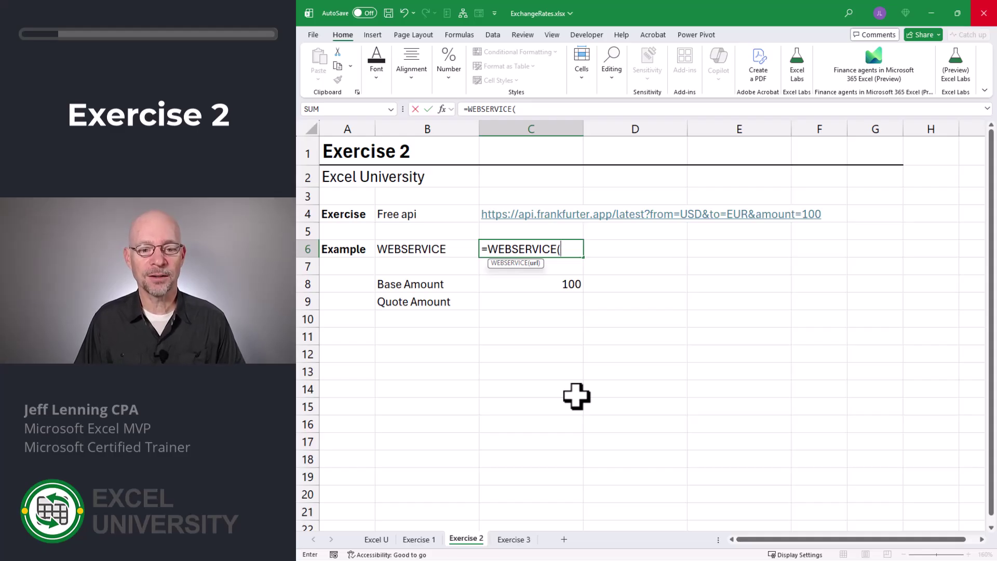
{"action": "key", "text": "Up"}
{"action": "key", "text": "Up"}
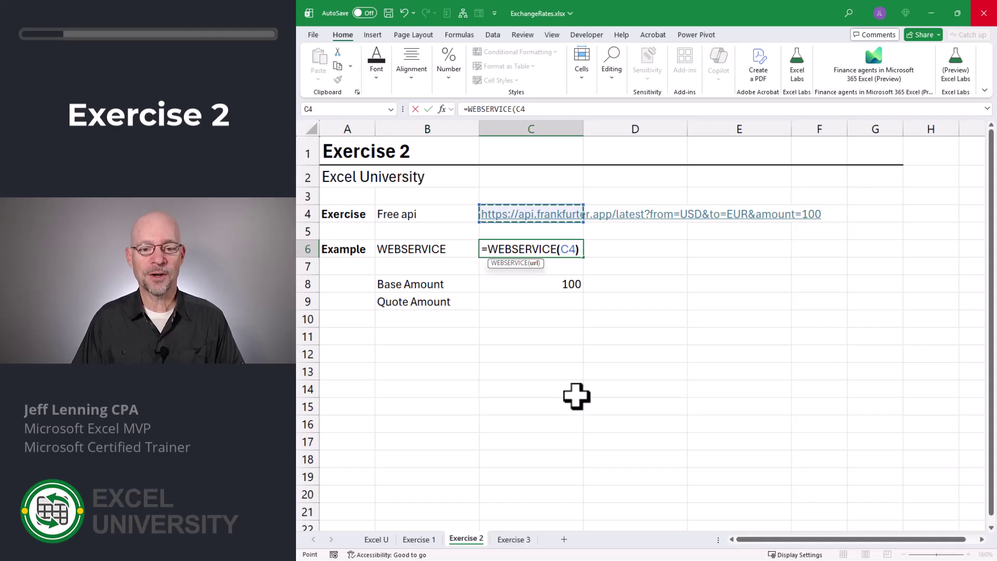
{"action": "key", "text": "Return"}
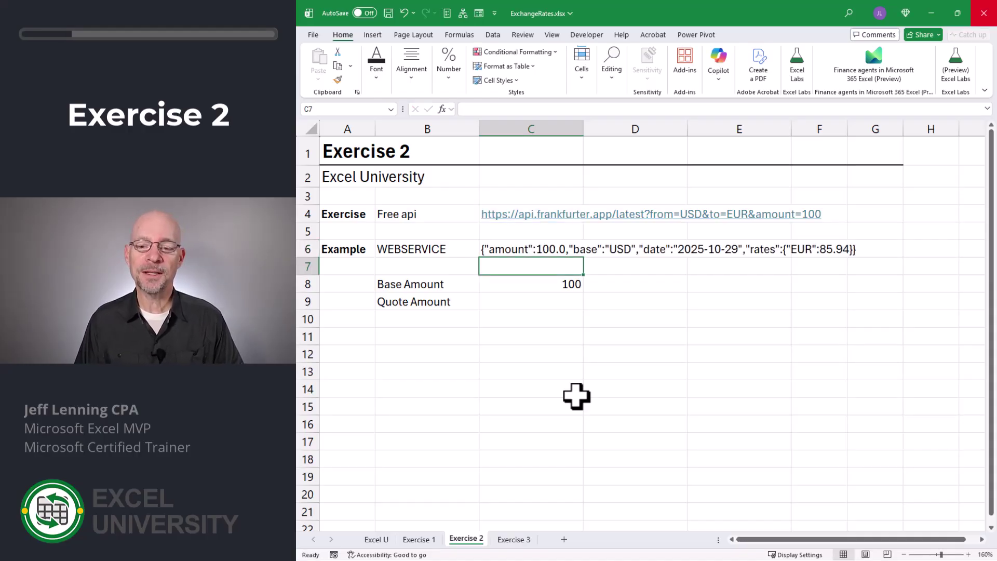
Step: Remove the fixed 100 from the end of the URL in C4
{"action": "key", "text": "Up"}
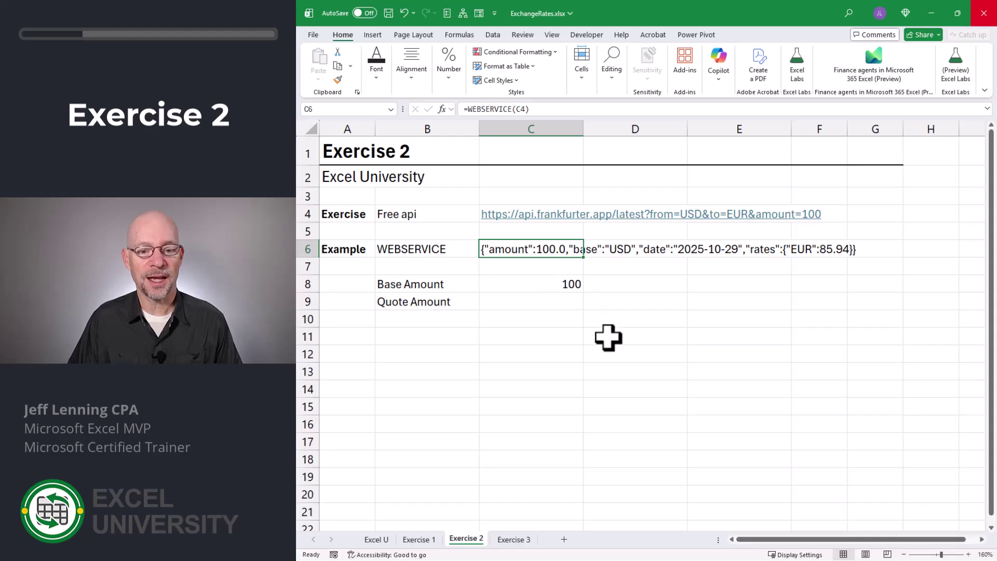
{"action": "key", "text": "Up"}
{"action": "key", "text": "Up"}
{"action": "key", "text": "F2"}
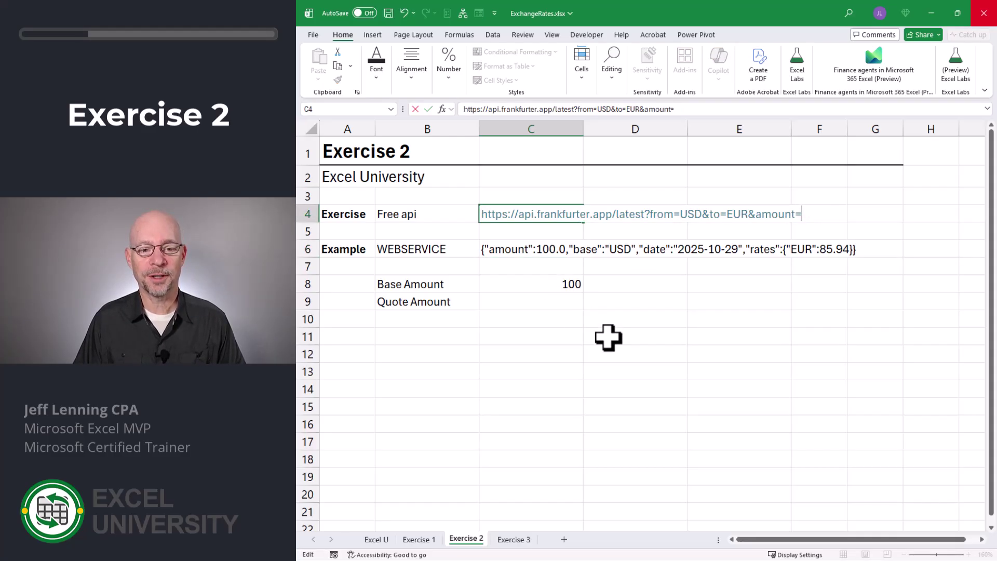
{"action": "key", "text": "Return"}
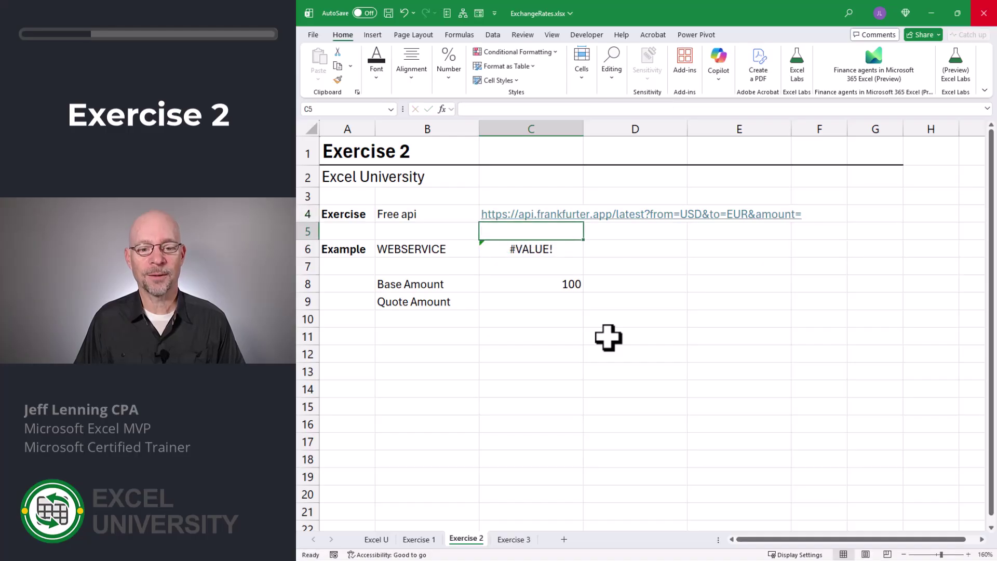
Step: Change C6 to =WEBSERVICE(C4&C8) so the URL takes the base amount
{"action": "key", "text": "Down"}
{"action": "key", "text": "F2"}
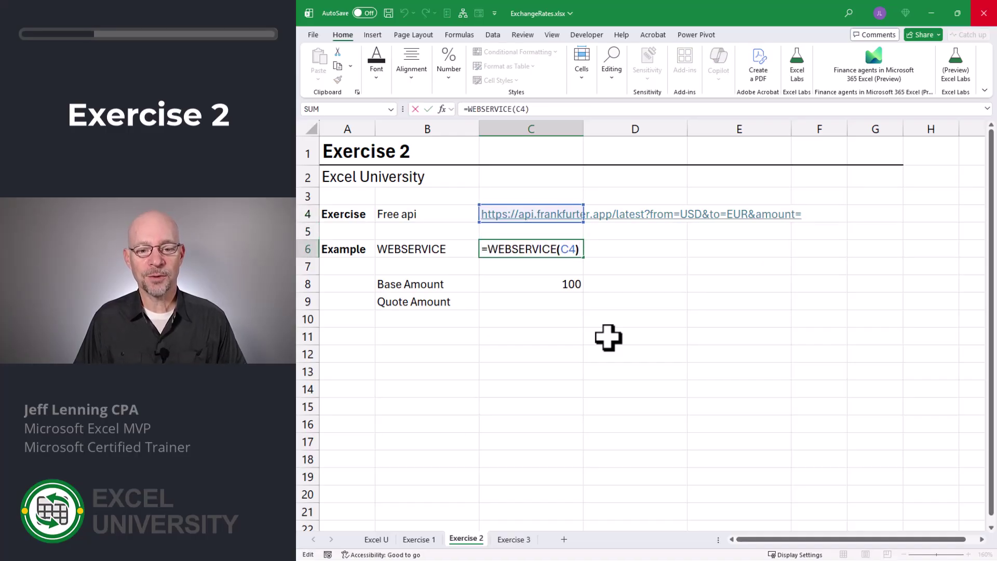
{"action": "key", "text": "Left"}
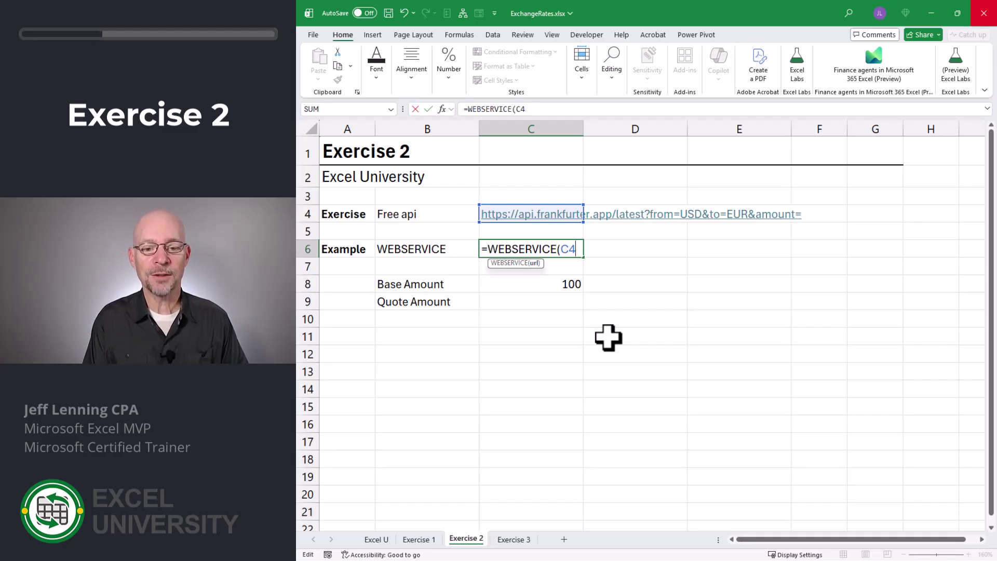
{"action": "type", "text": "&"}
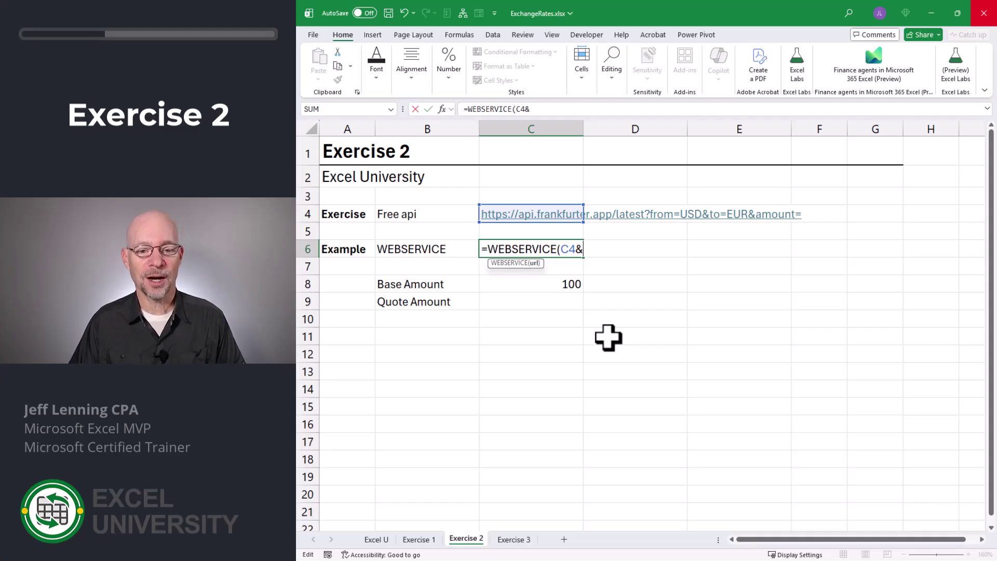
{"action": "left_click", "coordinate": [566, 284]}
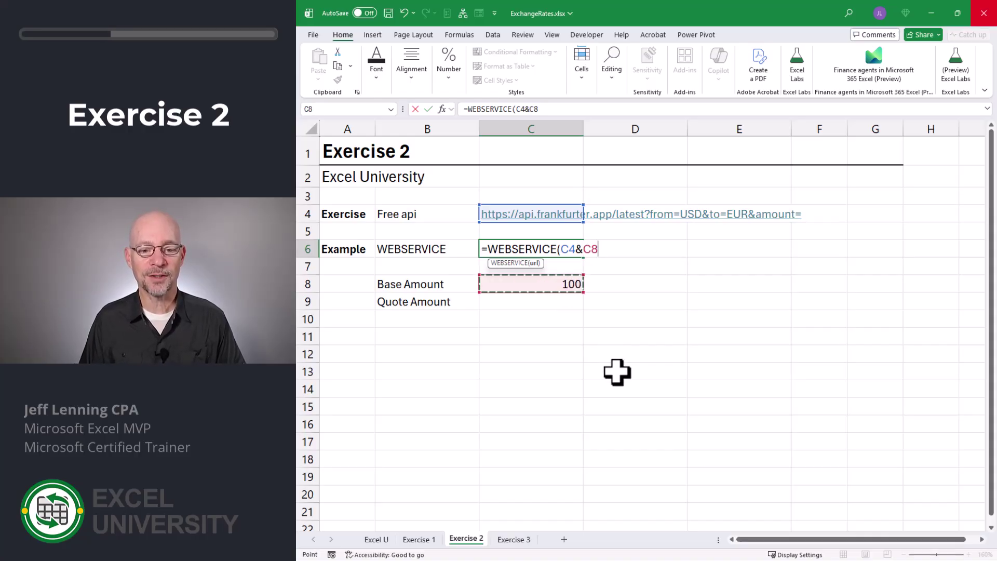
{"action": "type", "text": ")"}
{"action": "key", "text": "Return"}
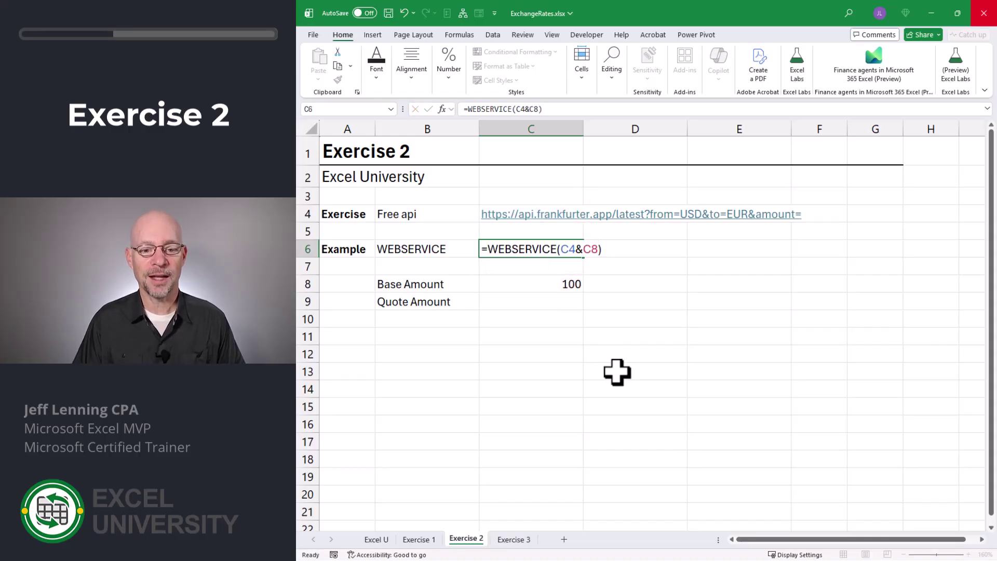
Step: Set the Base Amount in C8 to 200
{"action": "key", "text": "Down"}
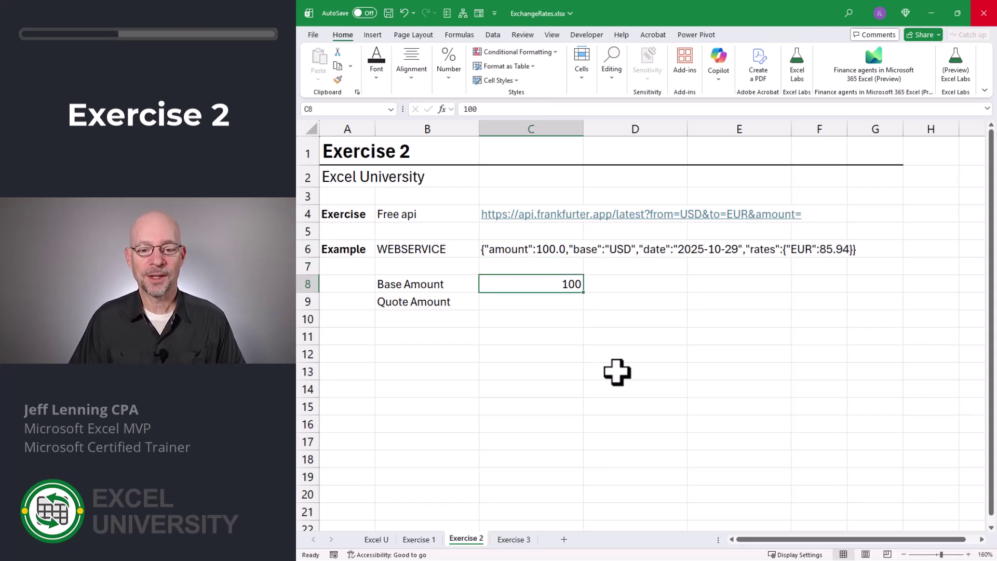
{"action": "type", "text": "200"}
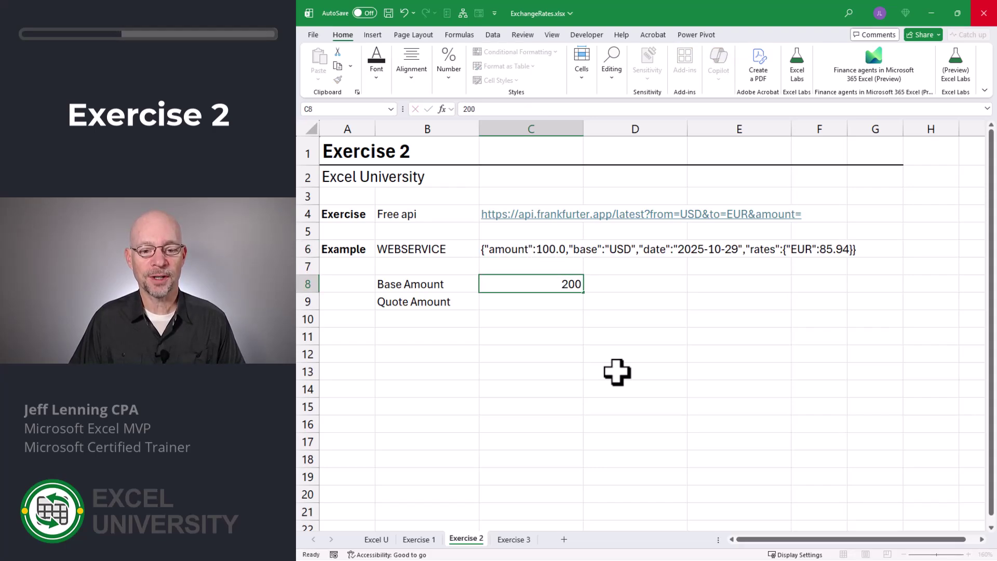
{"action": "key", "text": "Return"}
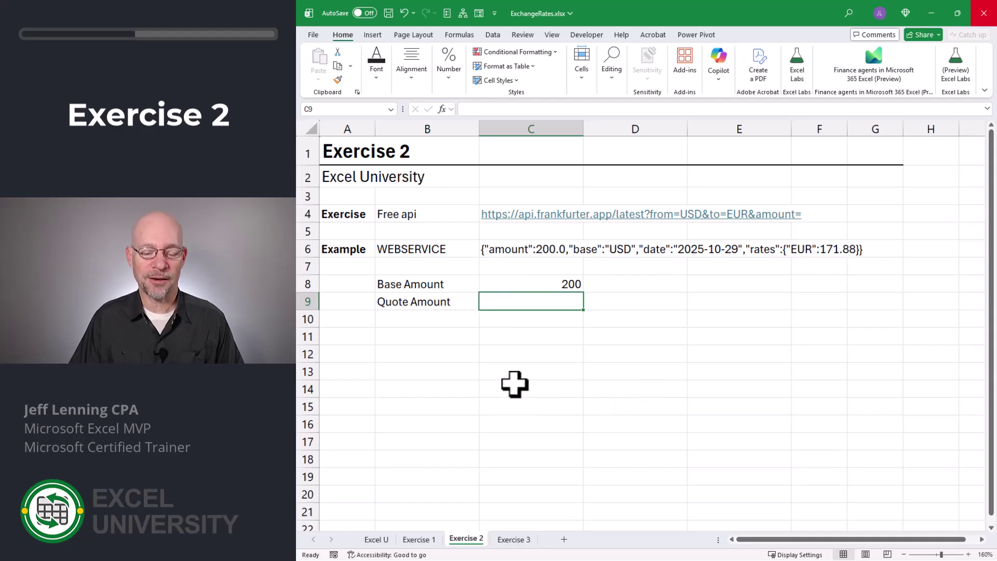
Step: Enter a COPILOT formula in C9 asking to get the EUR amount from the C6 text
{"action": "type", "text": "=cop"}
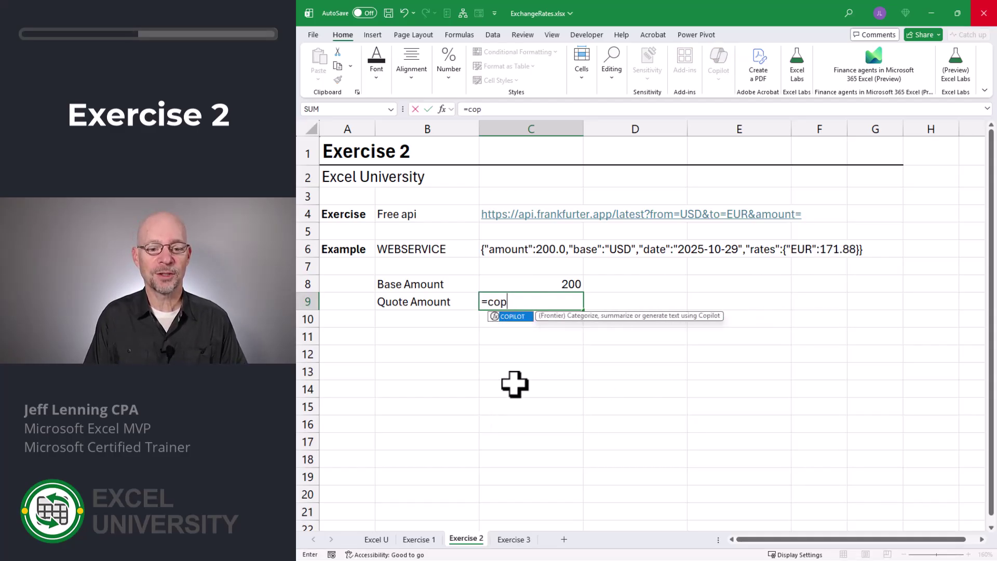
{"action": "key", "text": "Tab"}
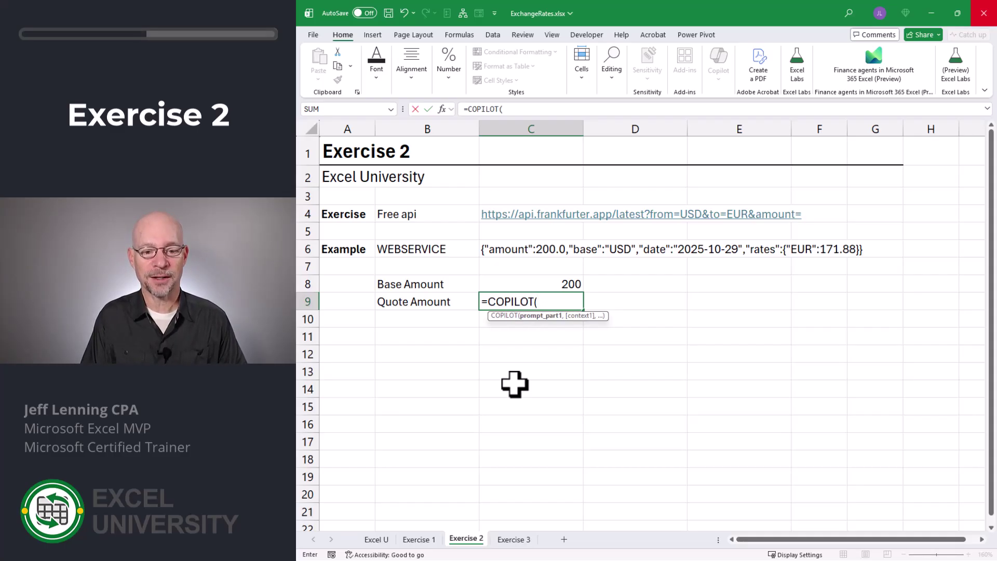
{"action": "type", "text": "\"get the eur "}
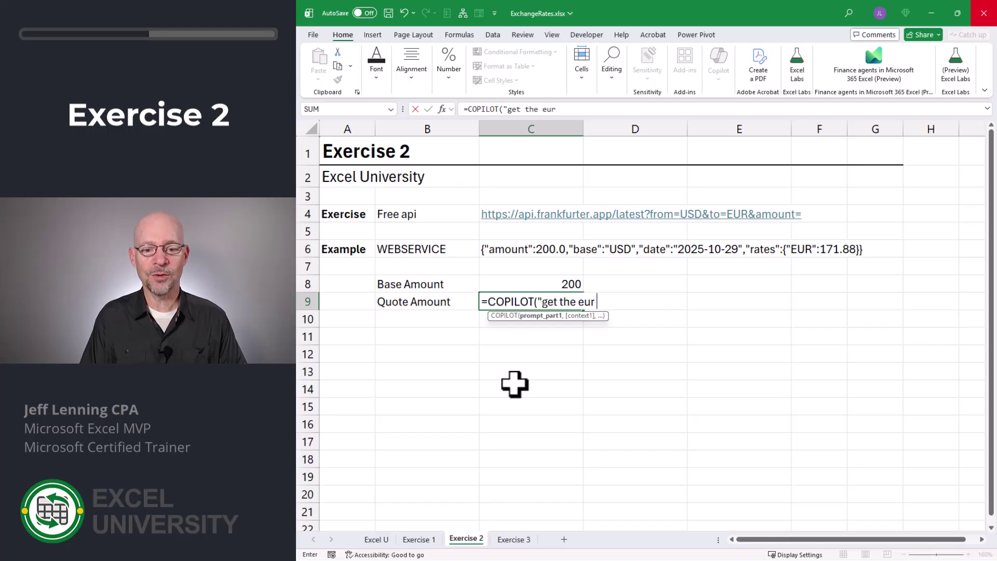
{"action": "type", "text": "amount fro"}
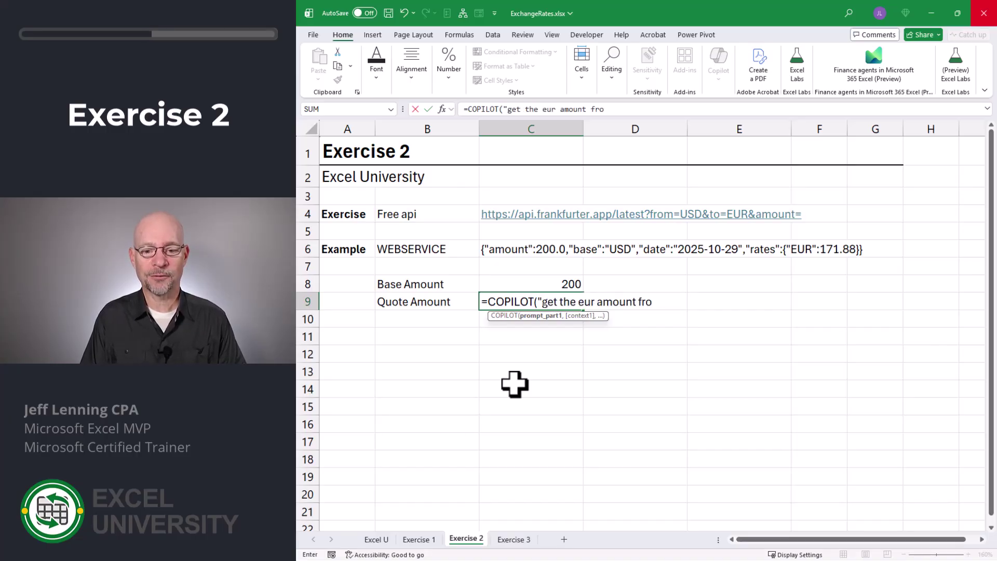
{"action": "type", "text": "m this text string"}
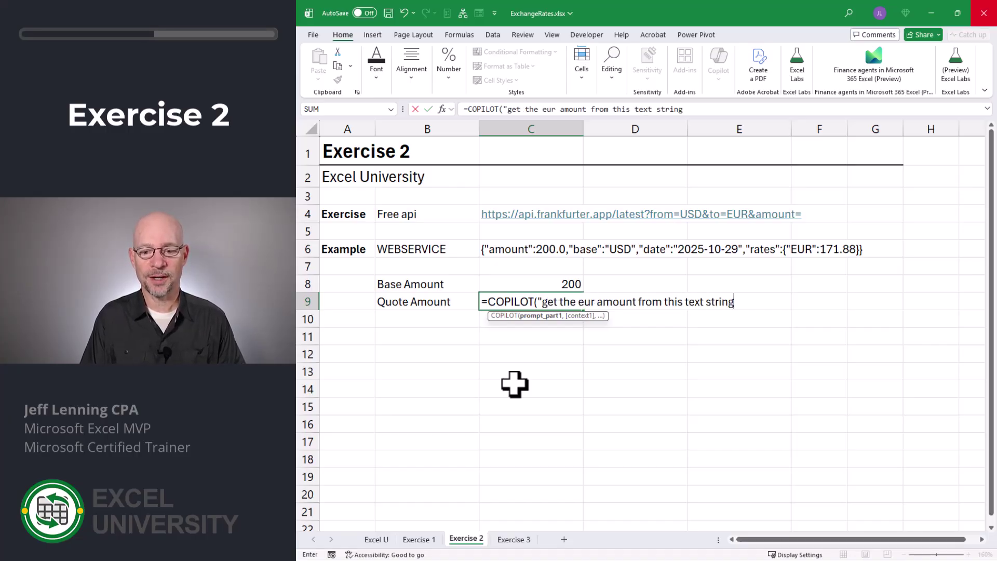
{"action": "type", "text": "\","}
{"action": "key", "text": "Up"}
{"action": "key", "text": "Up"}
{"action": "key", "text": "Up"}
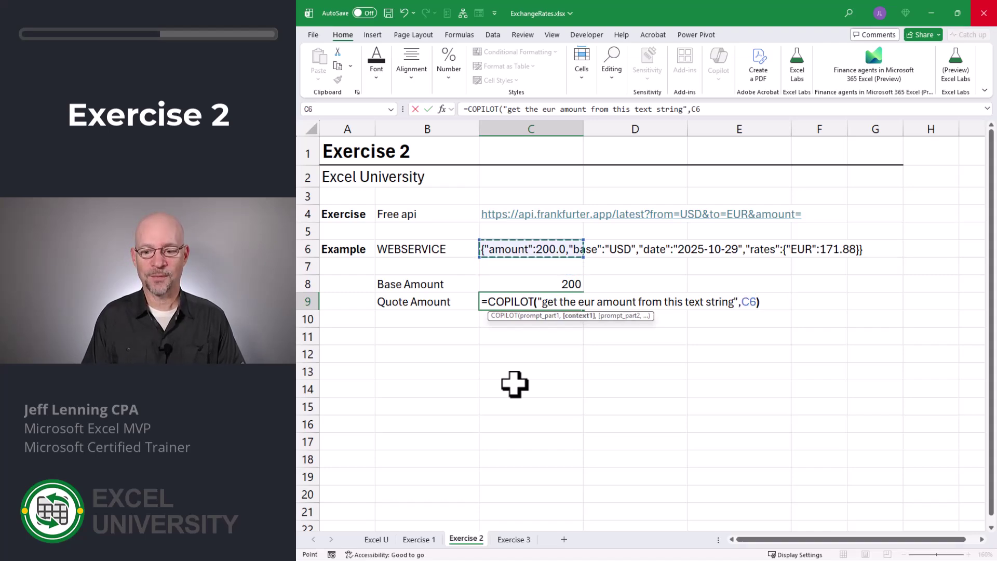
{"action": "key", "text": "Return"}
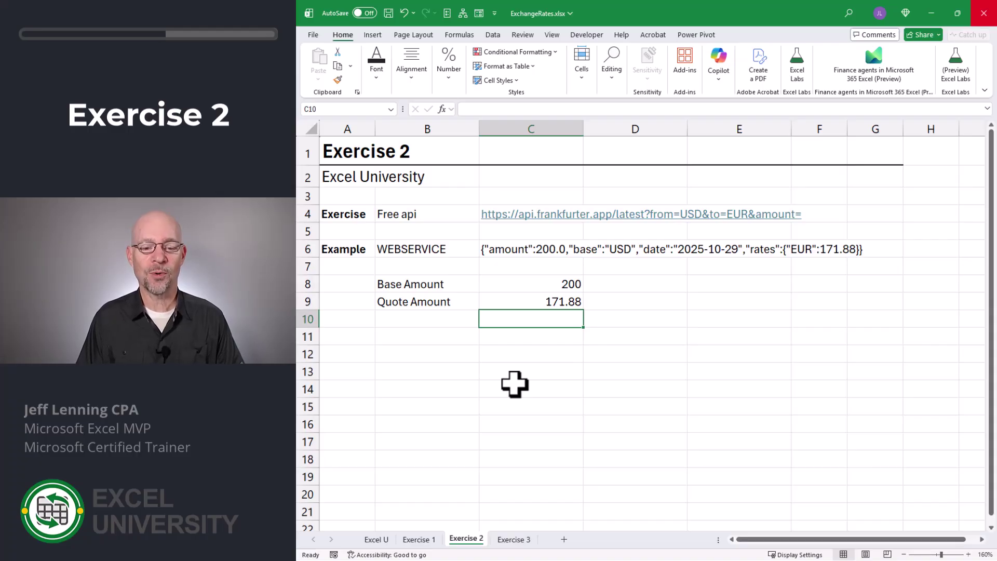
Step: Clear the COPILOT formula from C9
{"action": "key", "text": "Up"}
{"action": "key", "text": "F2"}
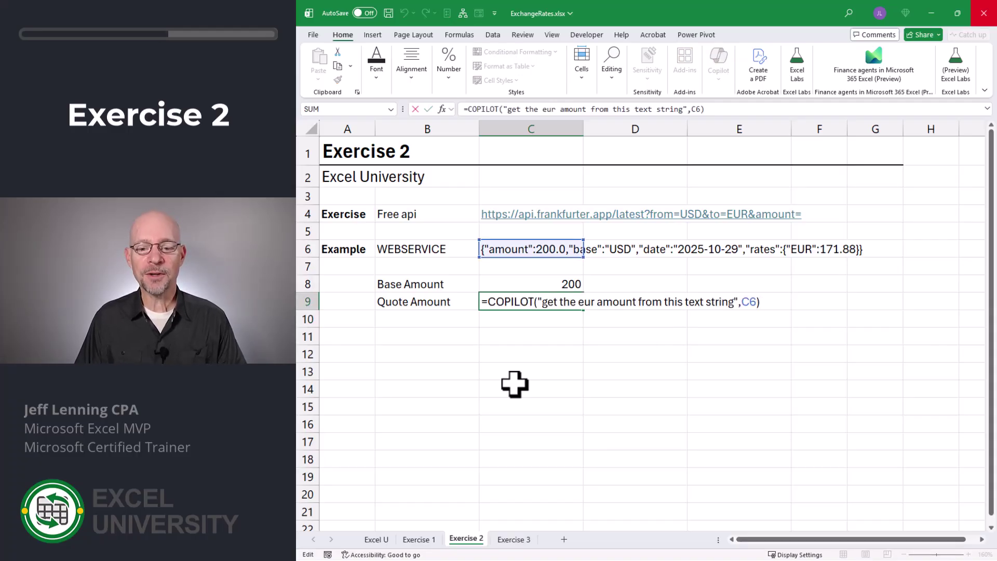
{"action": "key", "text": "Escape"}
{"action": "key", "text": "Delete"}
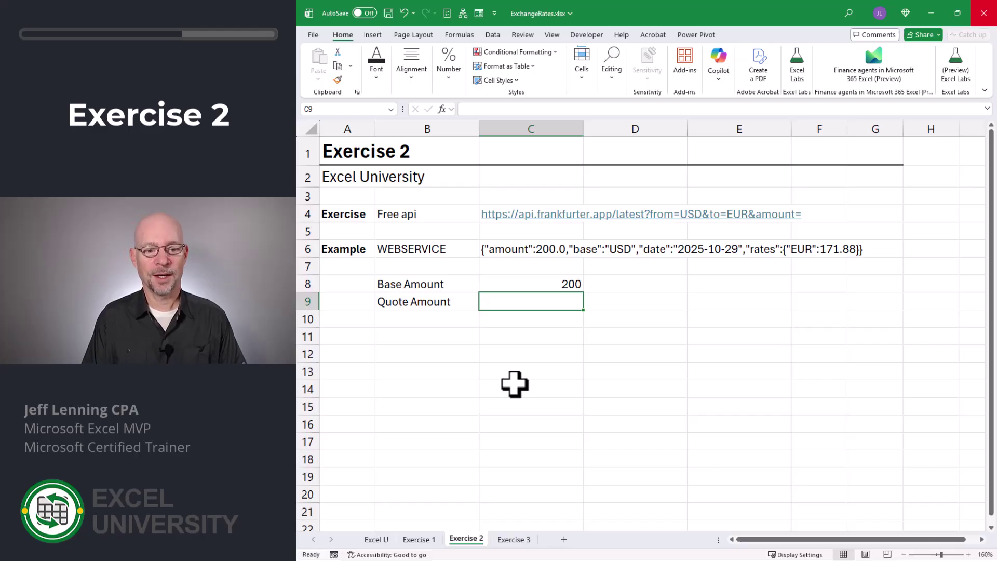
Step: Enter a TEXTSPLIT of C6 on colons and closing braces in C9, spilling across C9:H11
{"action": "type", "text": "=text"}
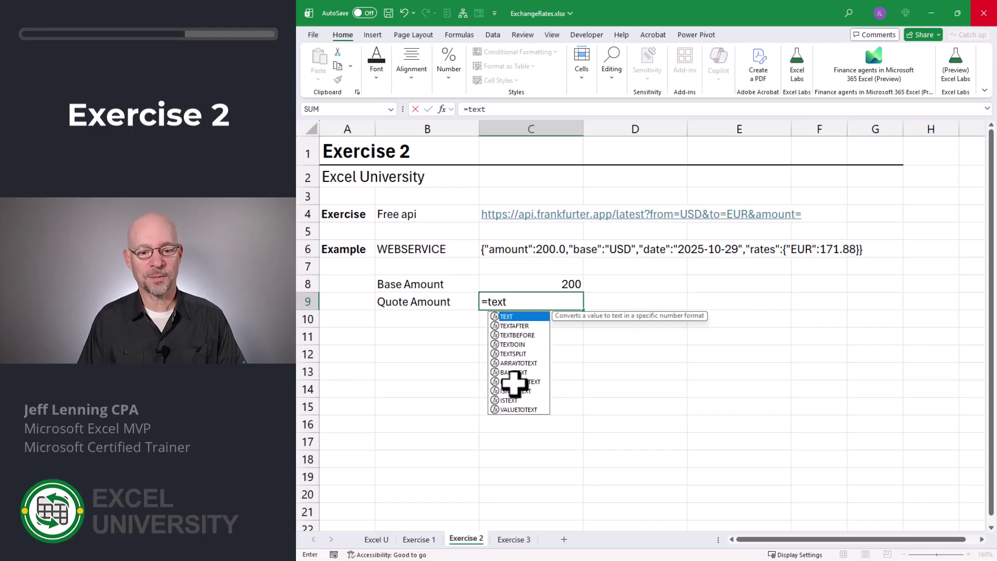
{"action": "type", "text": "s"}
{"action": "key", "text": "Tab"}
{"action": "key", "text": "Up"}
{"action": "key", "text": "Up"}
{"action": "key", "text": "Up"}
{"action": "type", "text": ","}
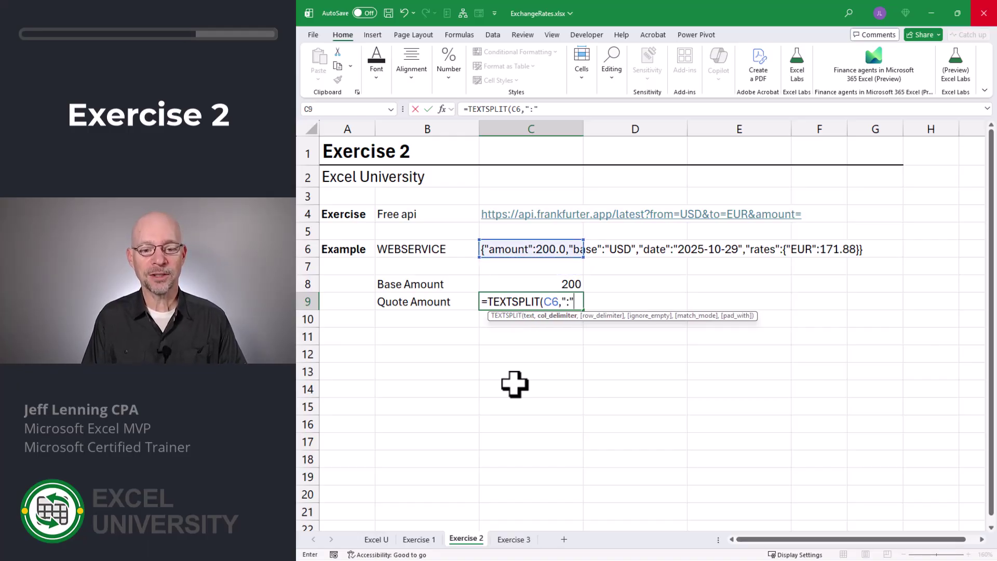
{"action": "type", "text": ","}
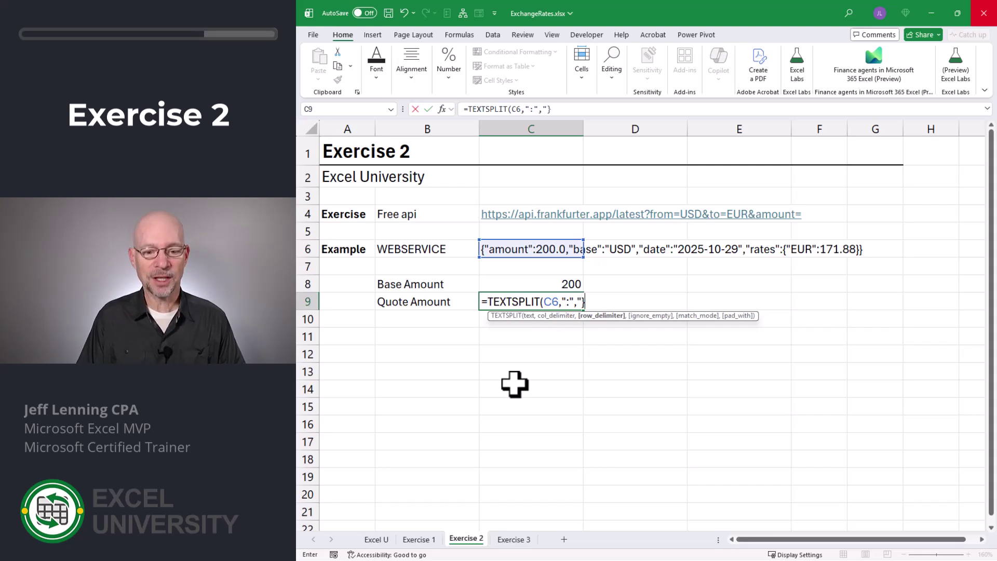
{"action": "type", "text": "\"}\")"}
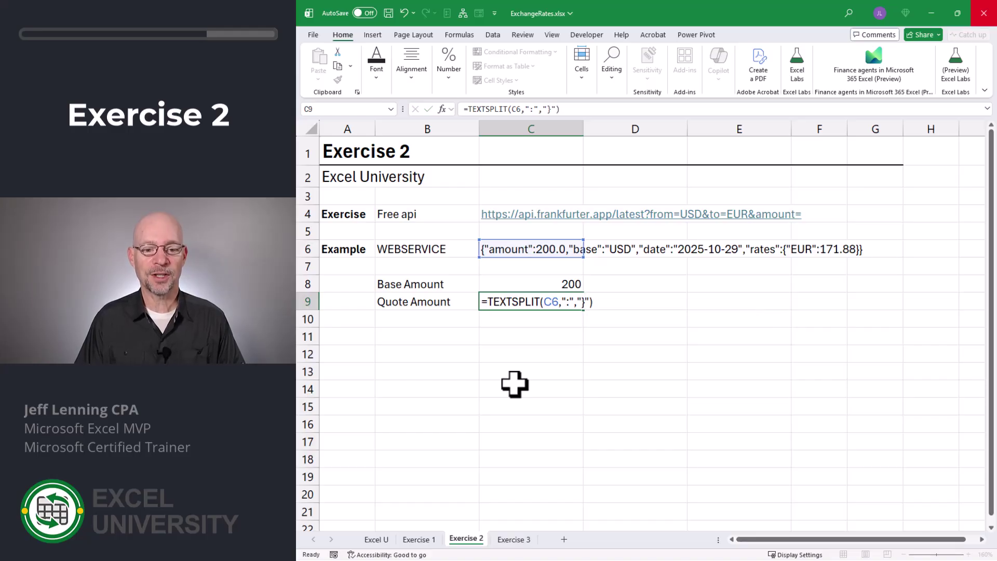
{"action": "key", "text": "Return"}
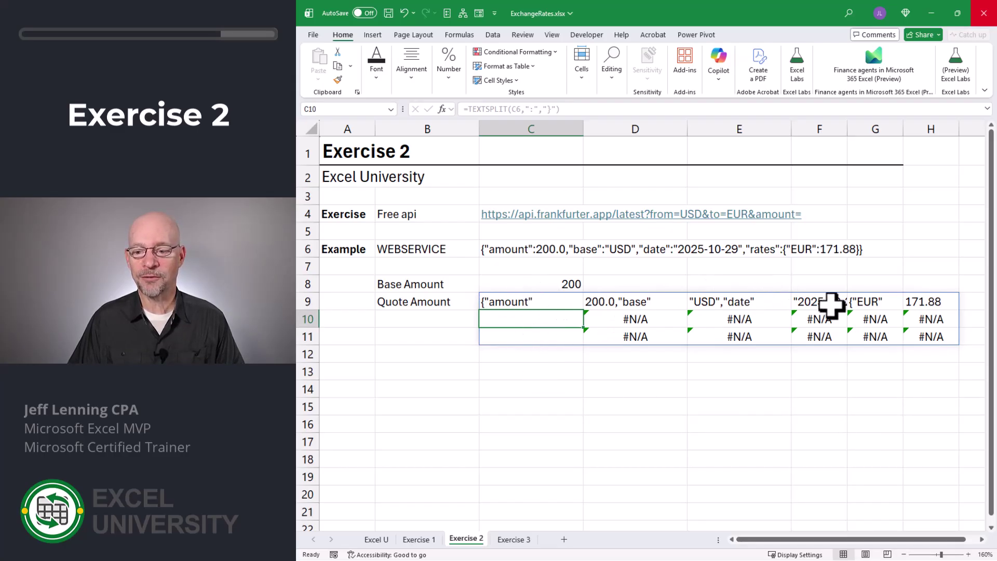
Step: Wrap the C9 TEXTSPLIT in INDEX(...,1,6) to keep only the sixth piece
{"action": "key", "text": "Up"}
{"action": "key", "text": "F2"}
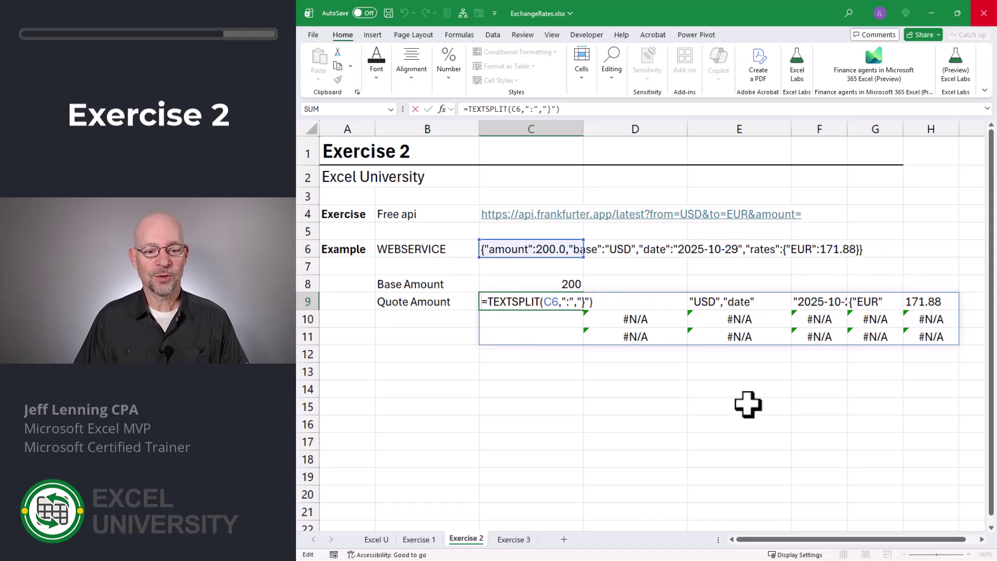
{"action": "type", "text": "INDEX("}
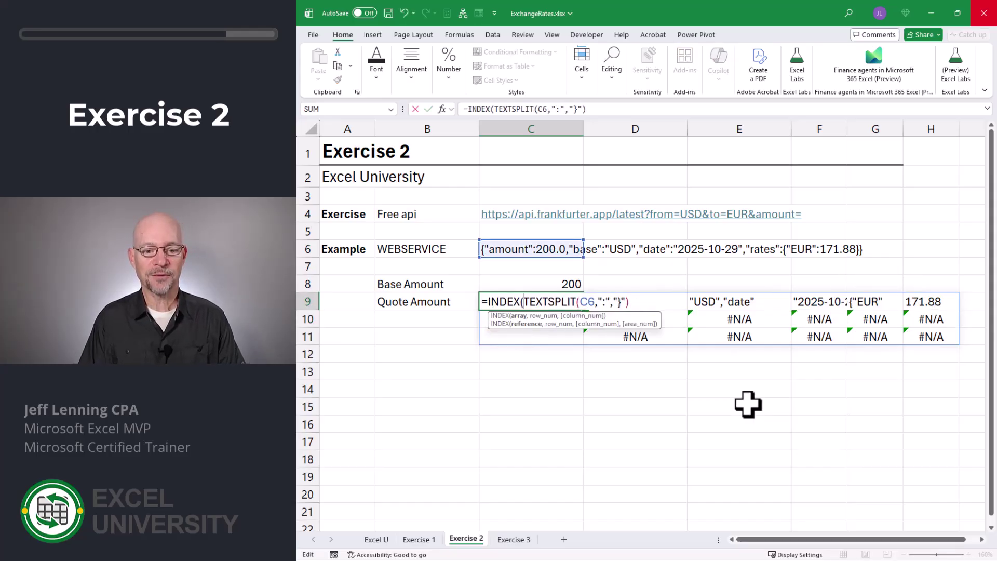
{"action": "type", "text": ","}
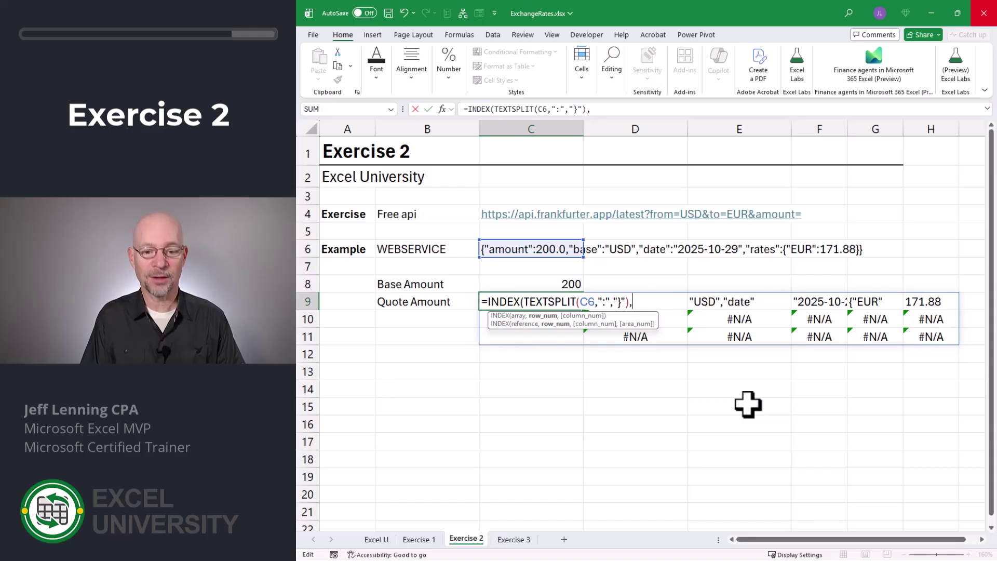
{"action": "type", "text": "1,"}
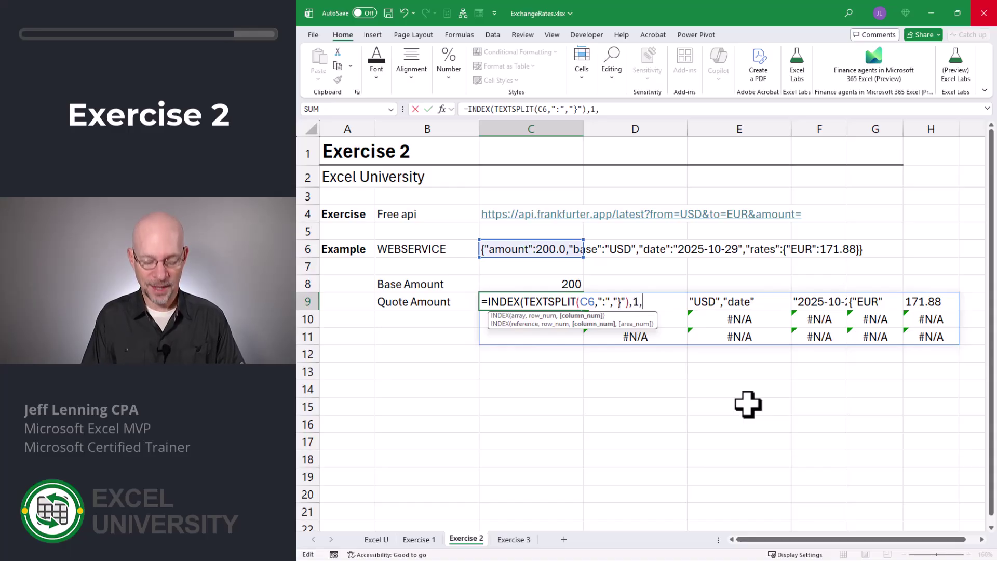
{"action": "type", "text": "6)"}
{"action": "key", "text": "Return"}
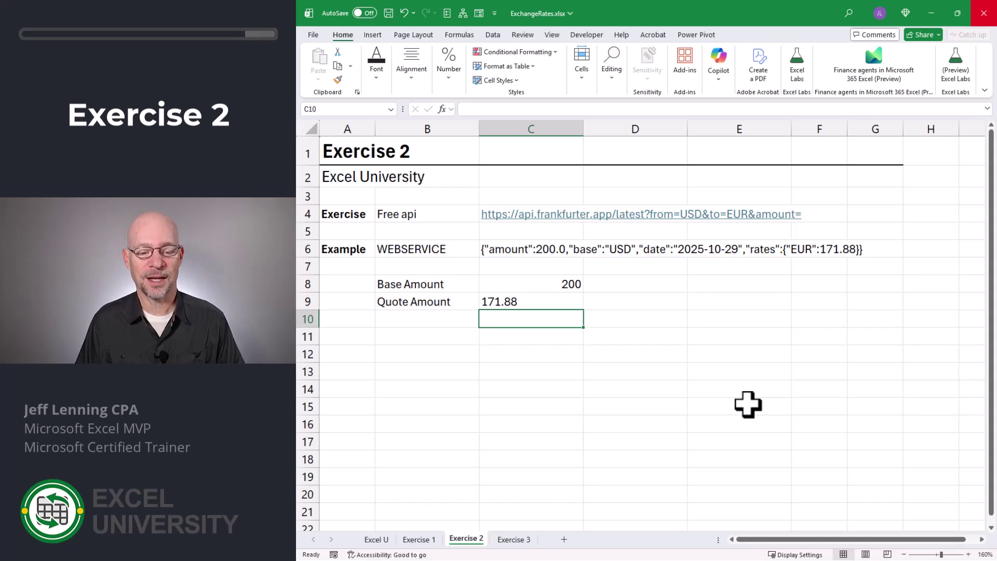
Step: Wrap the C9 formula in VALUE so it returns 171.88 as a number
{"action": "key", "text": "Up"}
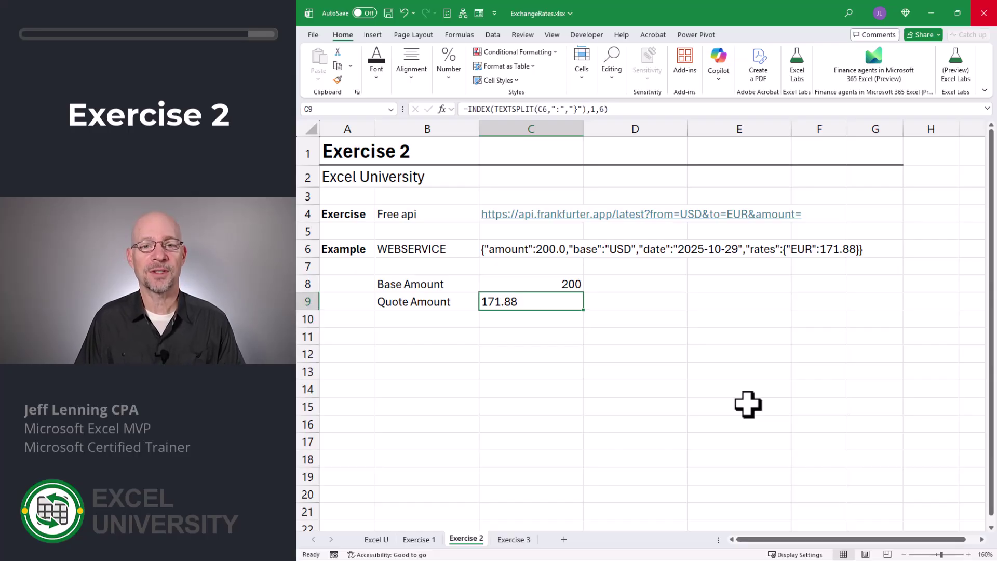
{"action": "key", "text": "F2"}
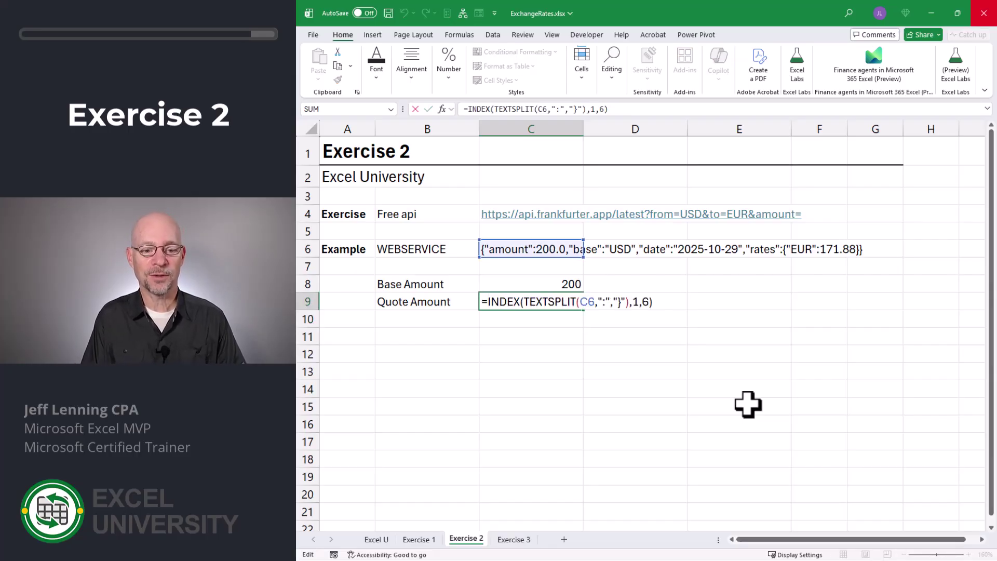
{"action": "type", "text": "vl"}
{"action": "key", "text": "BackSpace"}
{"action": "type", "text": "a"}
{"action": "key", "text": "Tab"}
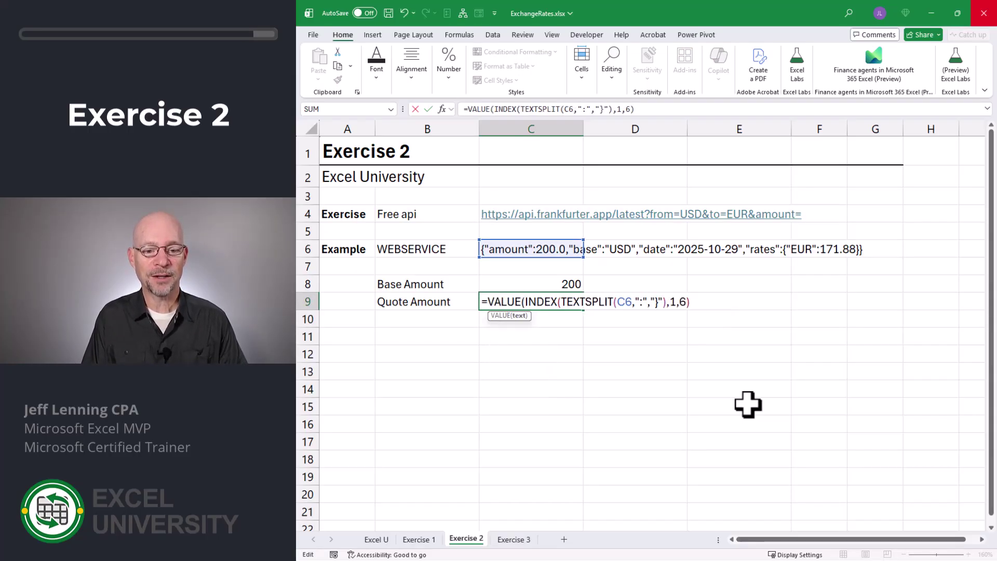
{"action": "key", "text": "End"}
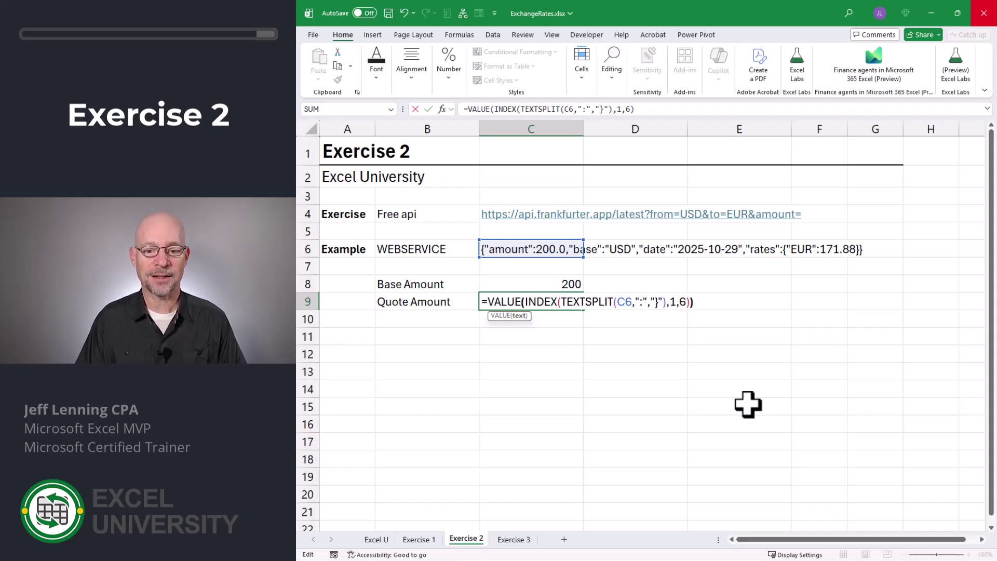
{"action": "type", "text": ")"}
{"action": "key", "text": "Return"}
{"action": "key", "text": "Up"}
{"action": "key", "text": "Up"}
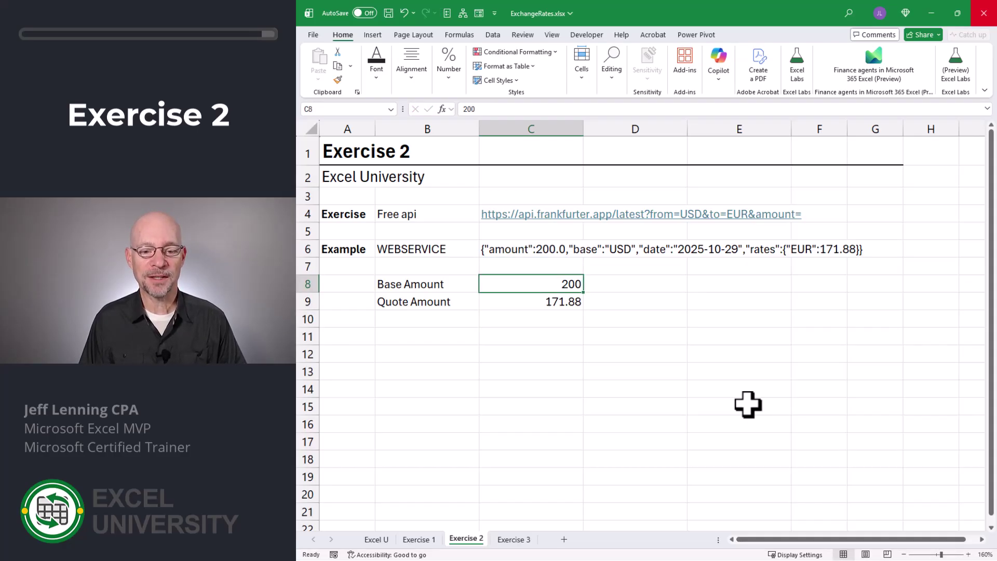
Step: Enter 100 as the base amount in C8 so the quote recalculates to 85.94
{"action": "type", "text": "100"}
{"action": "key", "text": "Return"}
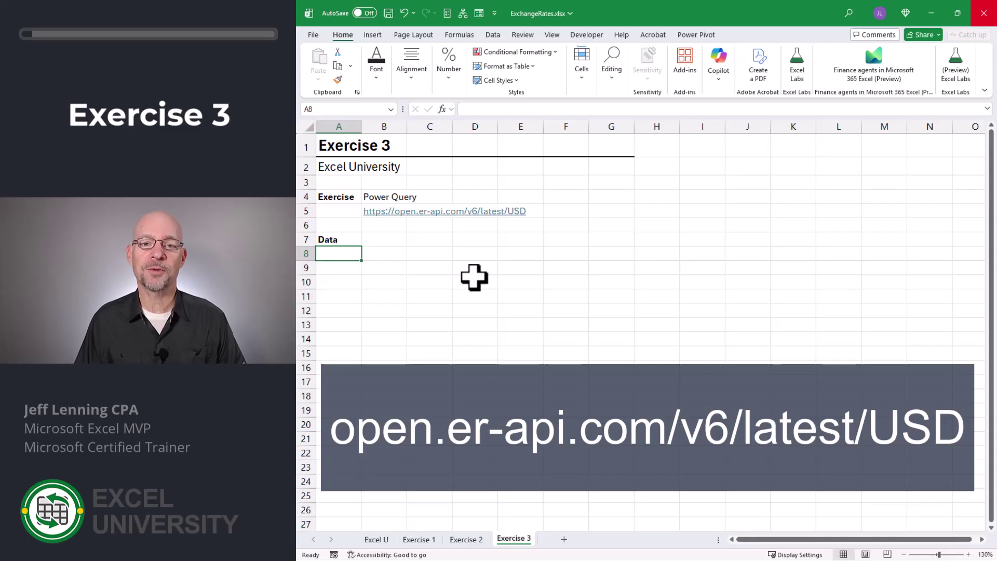
{"action": "key", "text": "Down"}
{"action": "key", "text": "Right"}
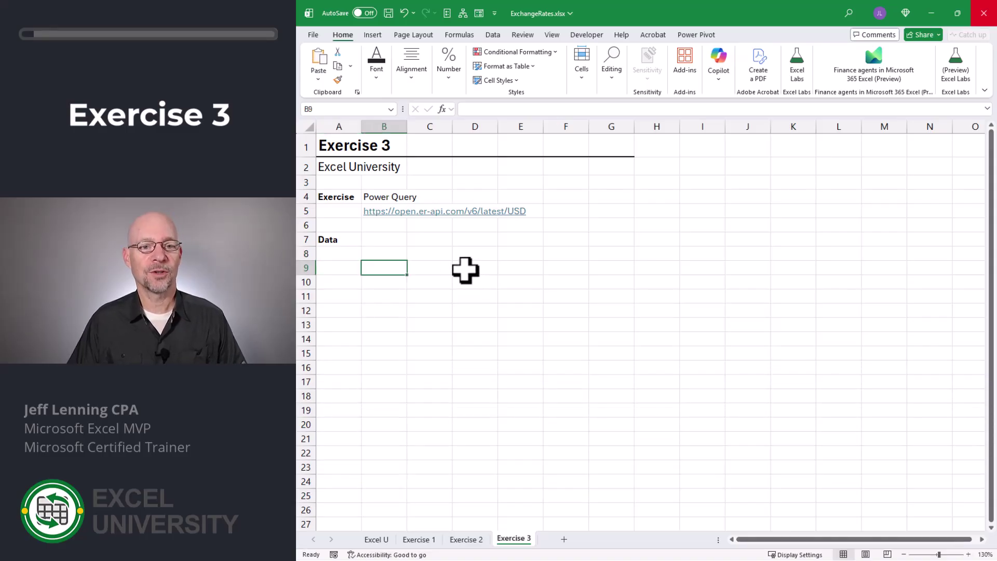
{"action": "left_click", "coordinate": [493, 36]}
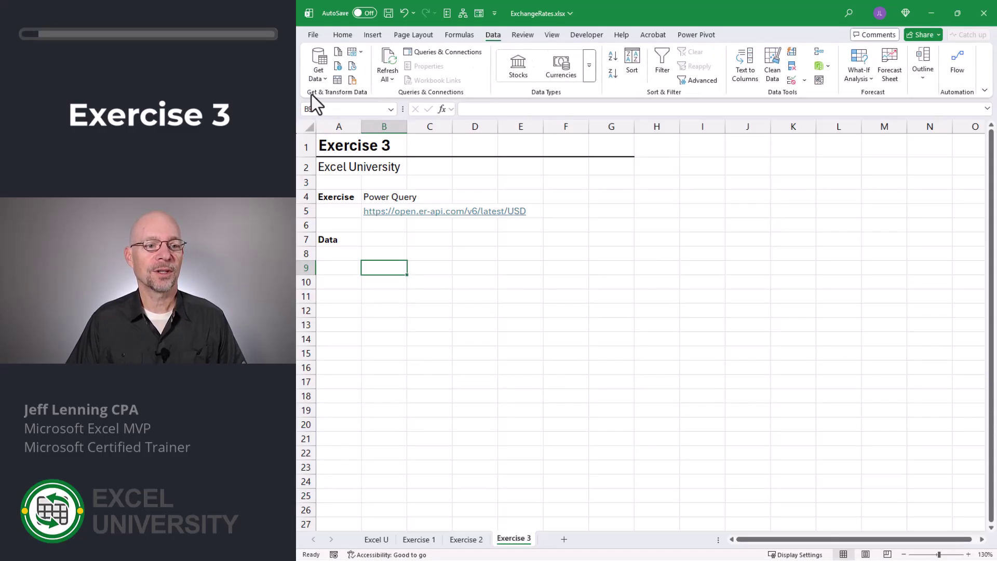
{"action": "left_click", "coordinate": [337, 66]}
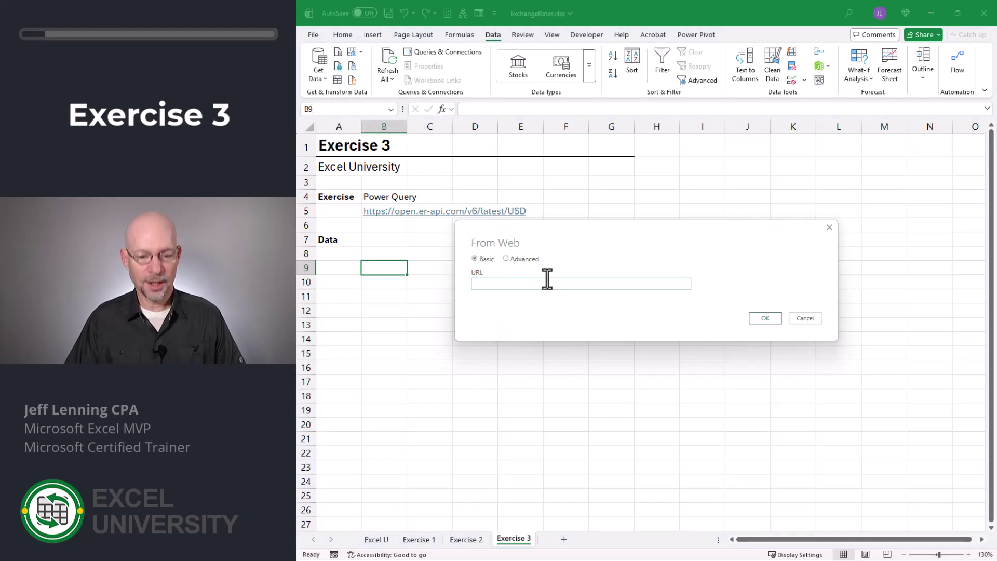
{"action": "left_click", "coordinate": [769, 321]}
{"action": "left_click", "coordinate": [770, 339]}
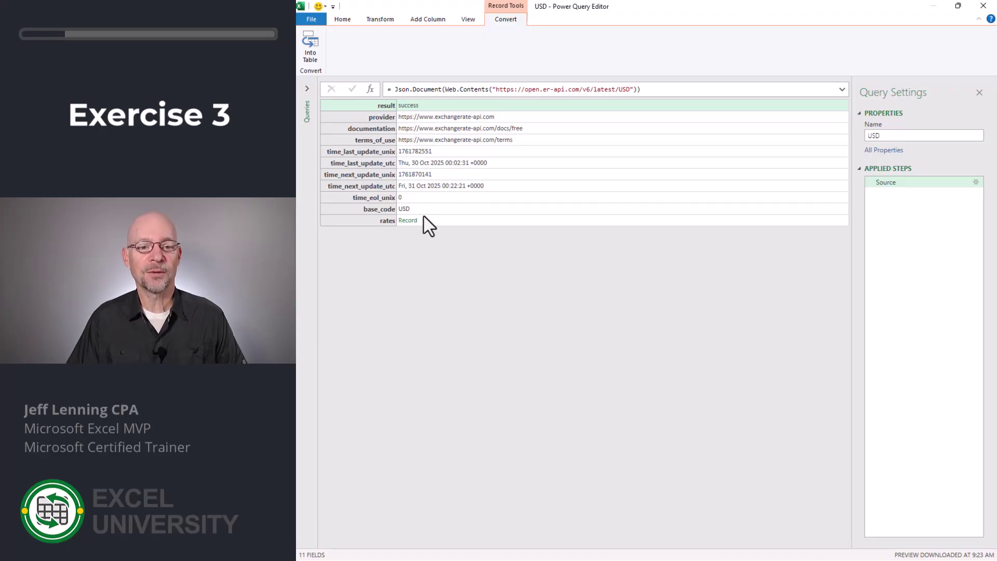
Step: Convert the API record into a Name/Value table and load it to B9 on the existing worksheet
{"action": "left_click", "coordinate": [309, 46]}
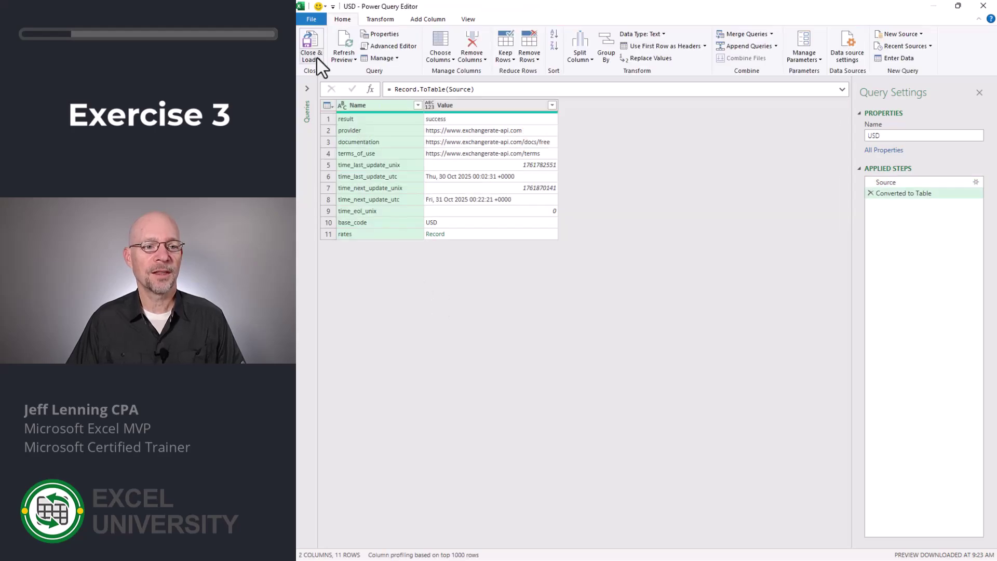
{"action": "left_click", "coordinate": [316, 58]}
{"action": "left_click", "coordinate": [337, 84]}
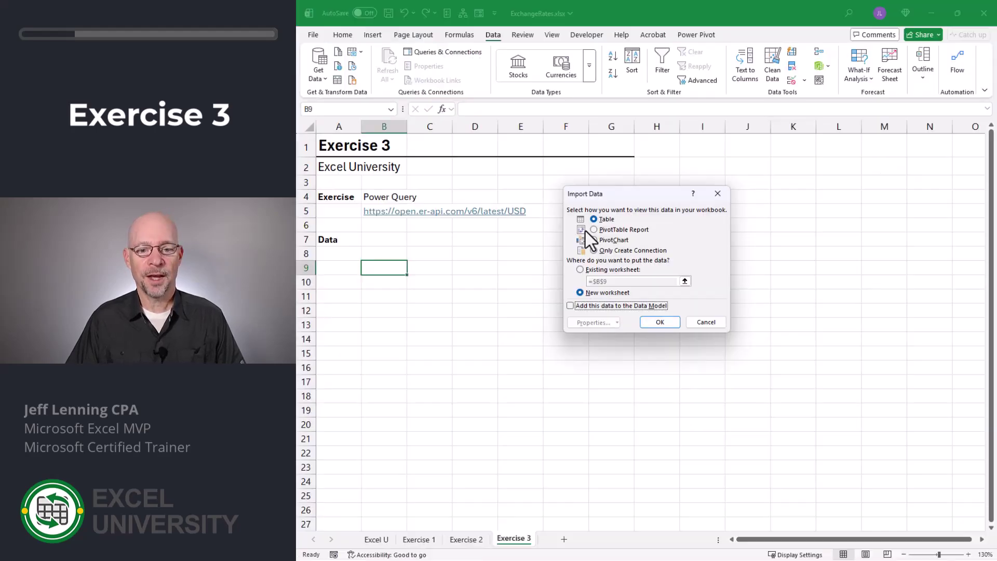
{"action": "left_click", "coordinate": [581, 269]}
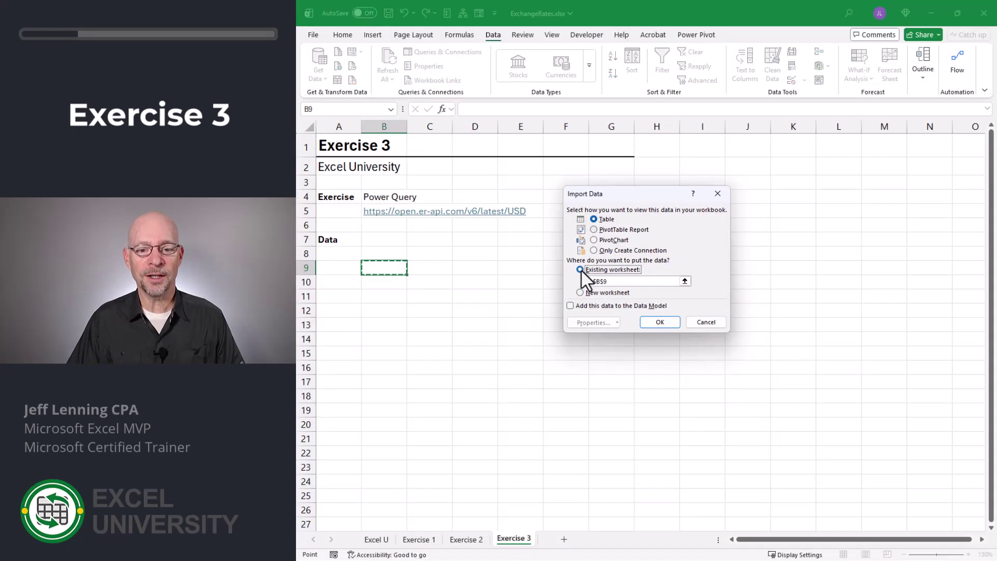
{"action": "left_click", "coordinate": [402, 268]}
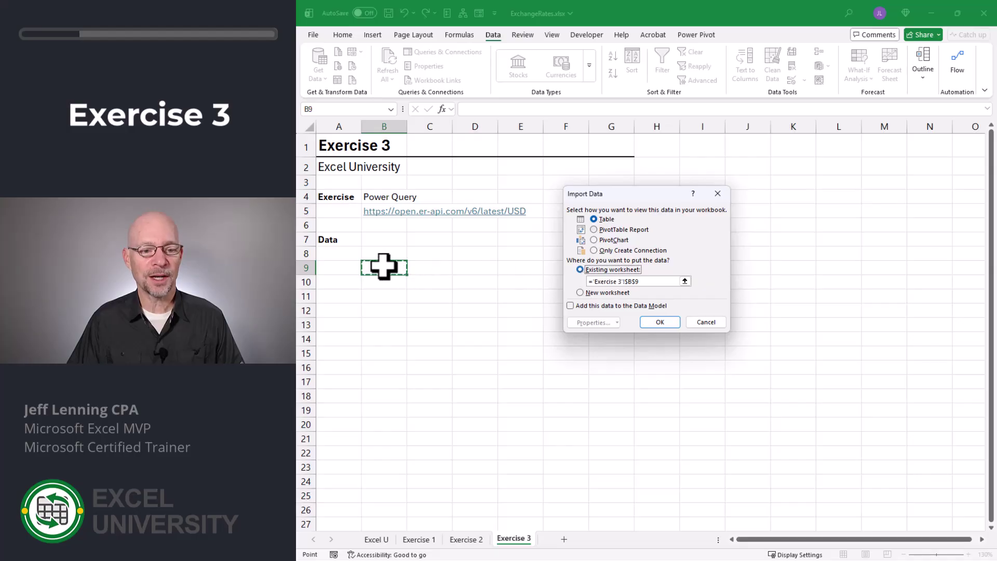
{"action": "left_click", "coordinate": [660, 322]}
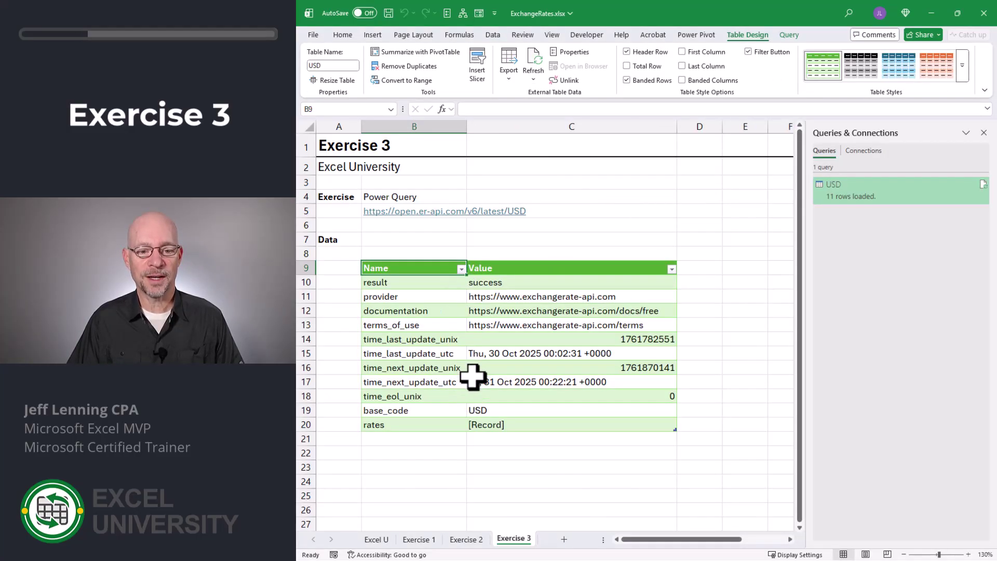
{"action": "left_click", "coordinate": [474, 357]}
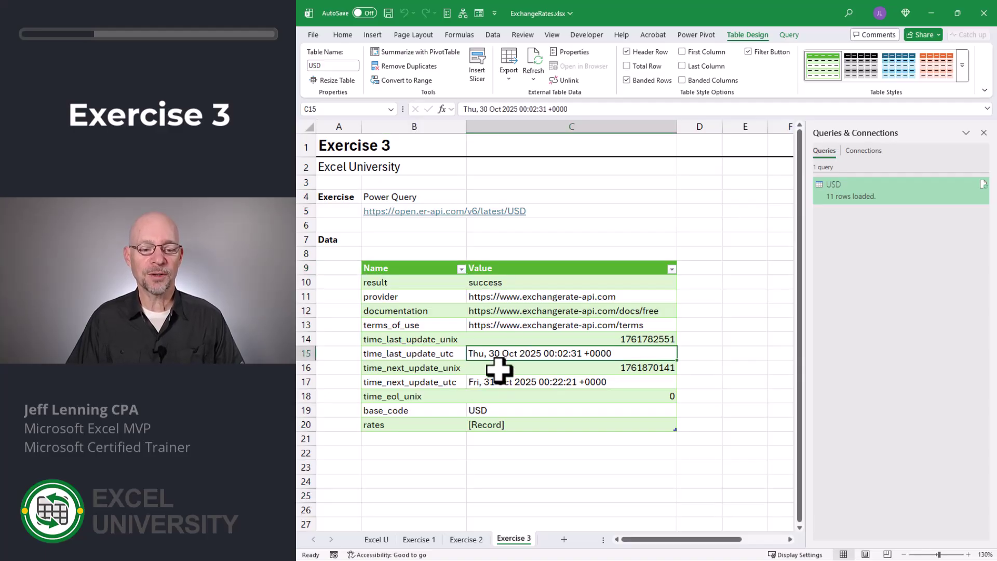
{"action": "left_click", "coordinate": [380, 463]}
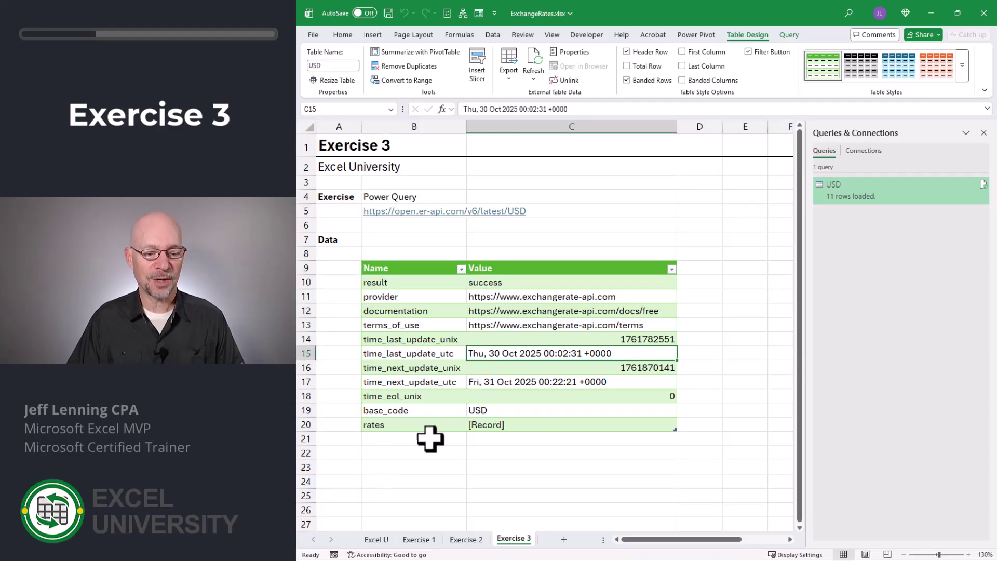
Step: Create a USD (2) query referencing USD and drill into its rates record
{"action": "right_click", "coordinate": [848, 191]}
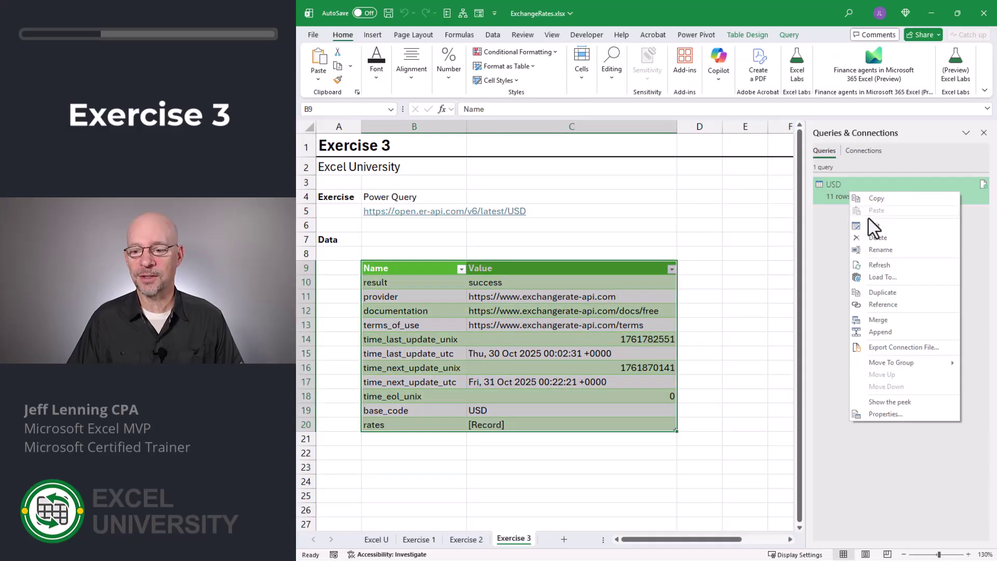
{"action": "left_click", "coordinate": [892, 307]}
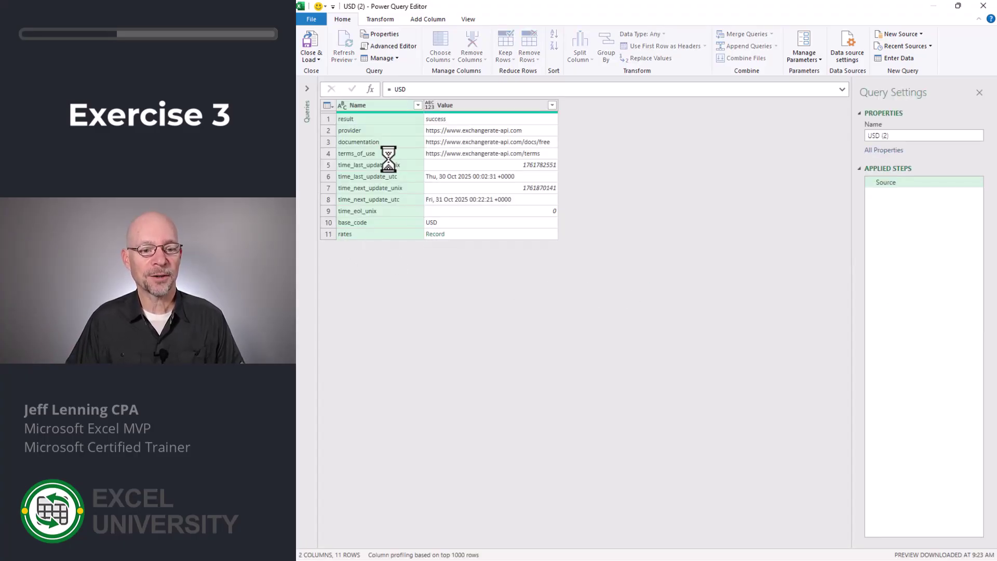
{"action": "left_click", "coordinate": [434, 236]}
Step: Load the rates table onto the existing worksheet at cell B22
{"action": "left_click", "coordinate": [311, 39]}
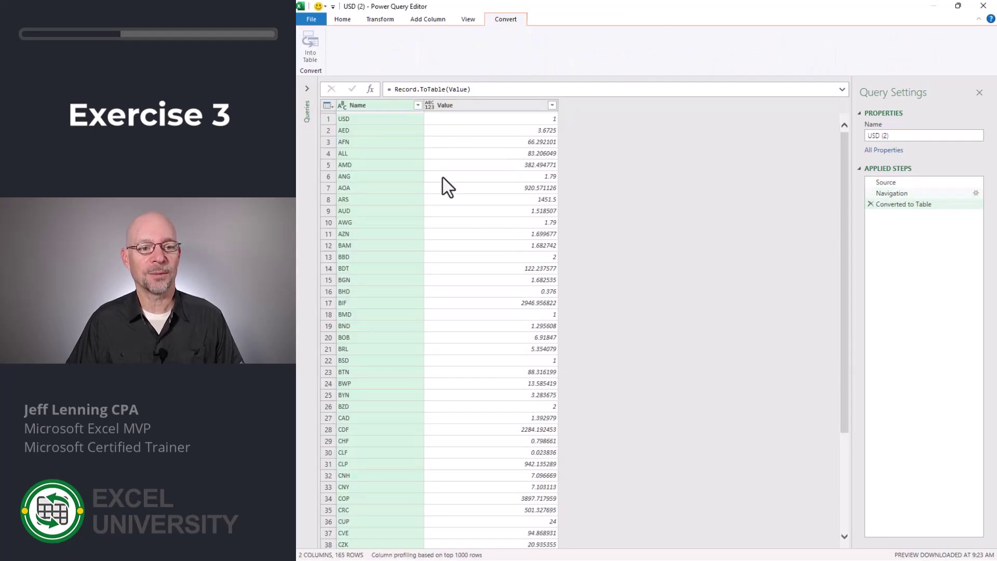
{"action": "left_click", "coordinate": [319, 60]}
{"action": "left_click", "coordinate": [335, 83]}
{"action": "left_click", "coordinate": [592, 270]}
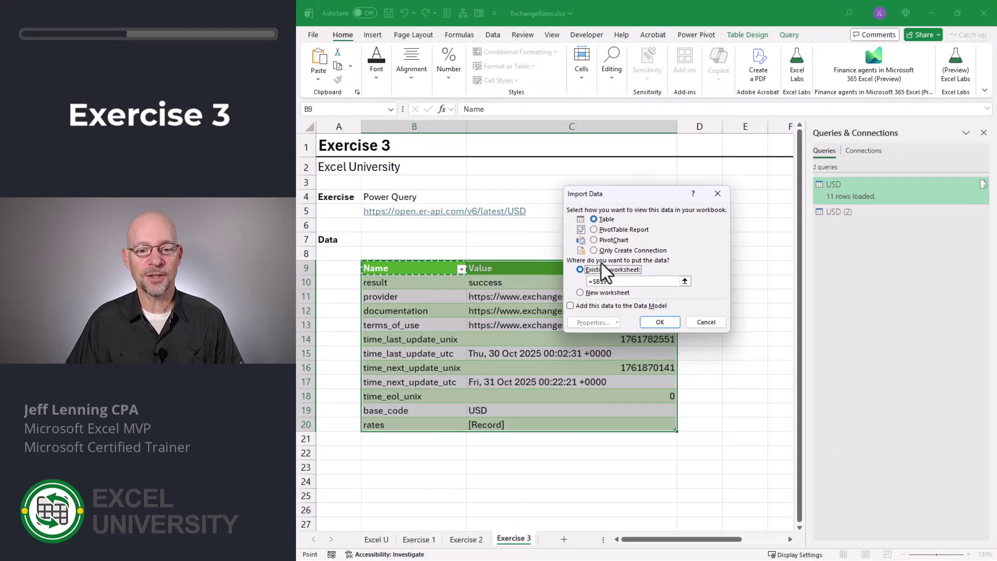
{"action": "left_click", "coordinate": [397, 451]}
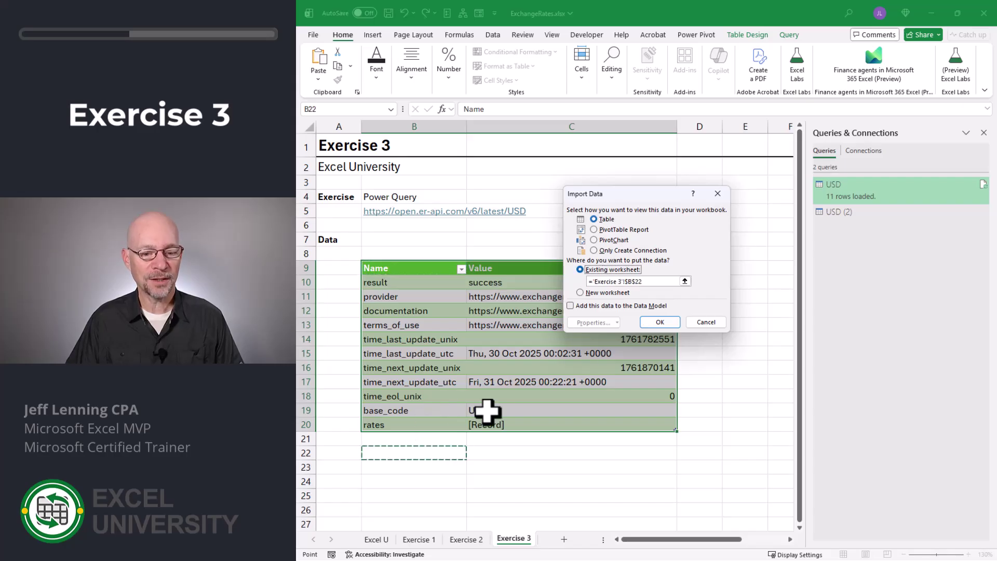
{"action": "left_click", "coordinate": [660, 322]}
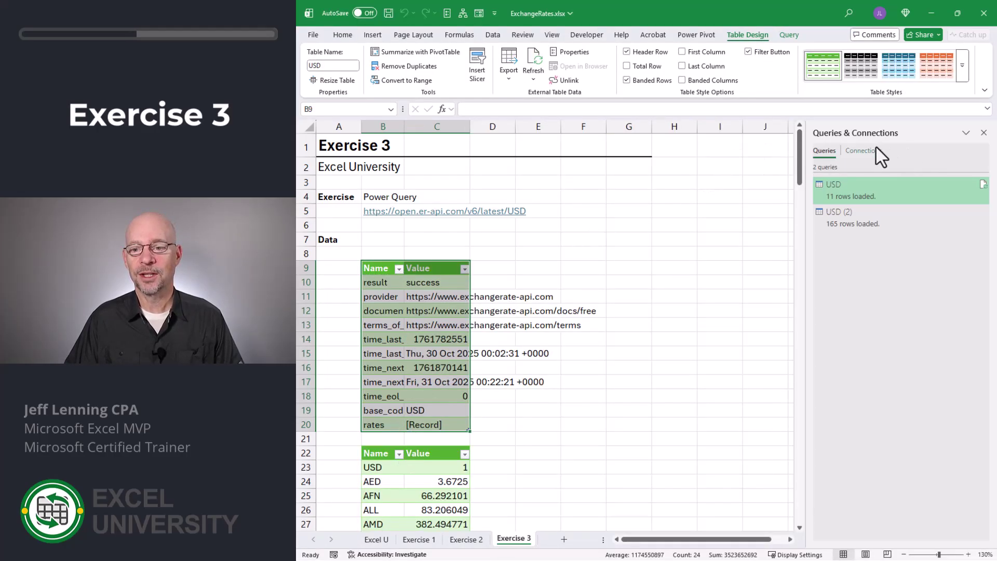
Step: Close the Queries & Connections pane and select empty cell G9
{"action": "left_click", "coordinate": [984, 133]}
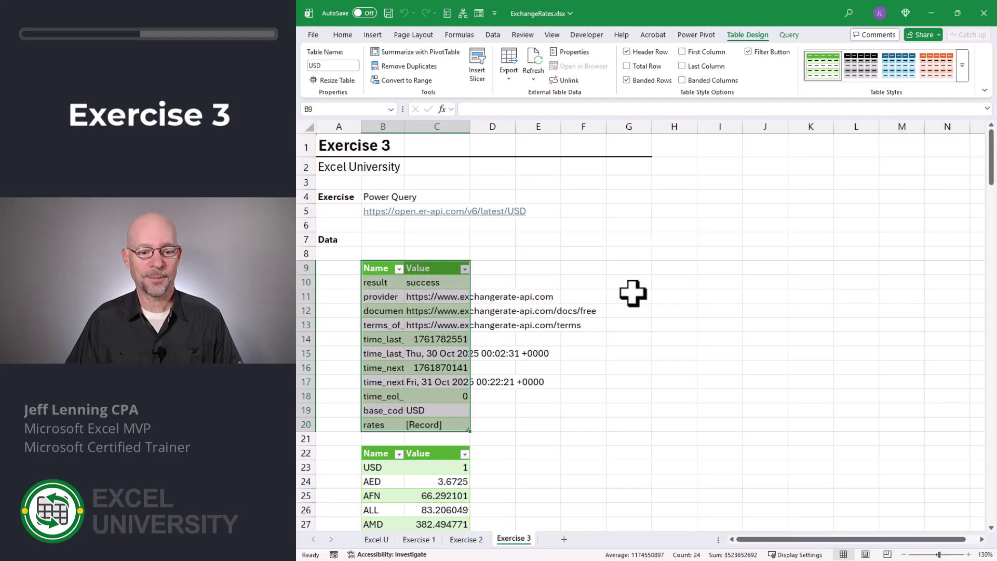
{"action": "scroll", "coordinate": [632, 293], "scroll_direction": "down", "scroll_amount": 10}
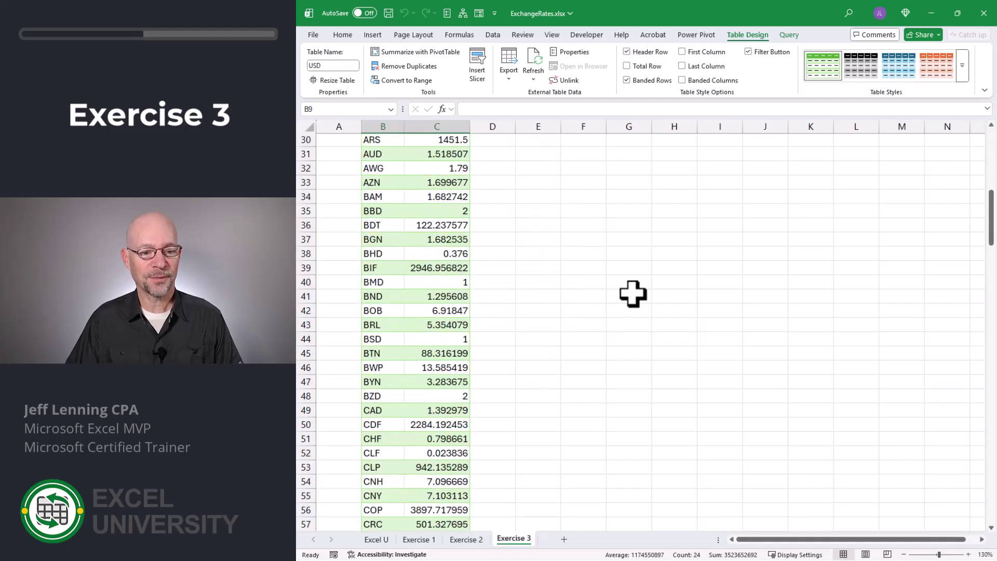
{"action": "scroll", "coordinate": [632, 293], "scroll_direction": "down", "scroll_amount": 11}
{"action": "scroll", "coordinate": [633, 289], "scroll_direction": "up", "scroll_amount": 15}
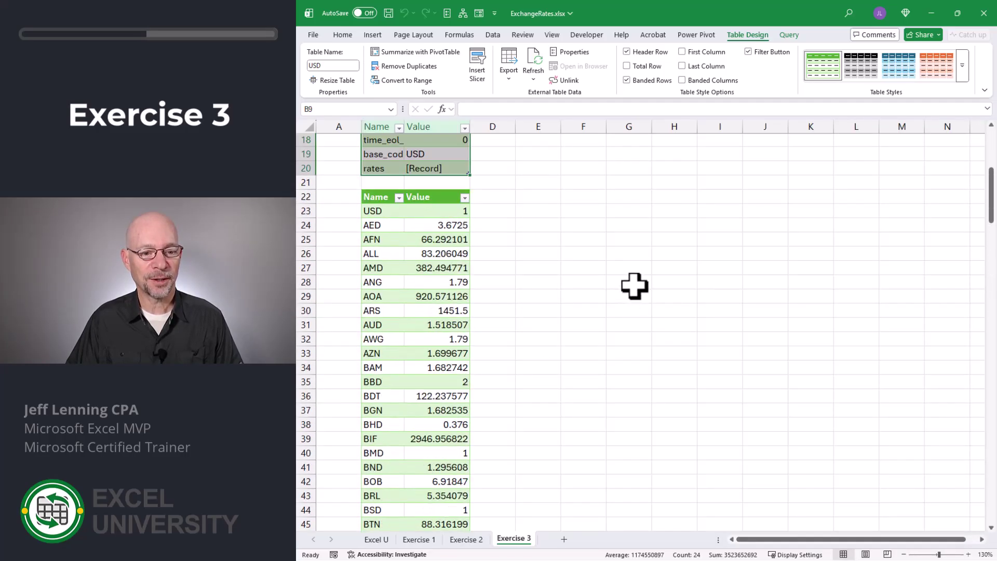
{"action": "scroll", "coordinate": [635, 281], "scroll_direction": "up", "scroll_amount": 6}
{"action": "left_click", "coordinate": [637, 266]}
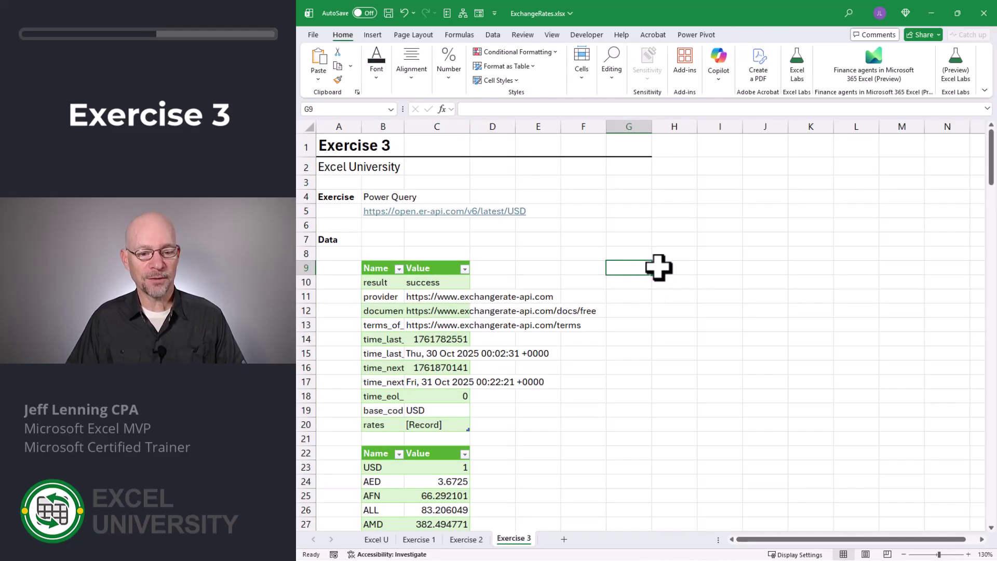
Step: Refresh all queries so the metadata columns widen to full names and values
{"action": "left_click", "coordinate": [493, 35]}
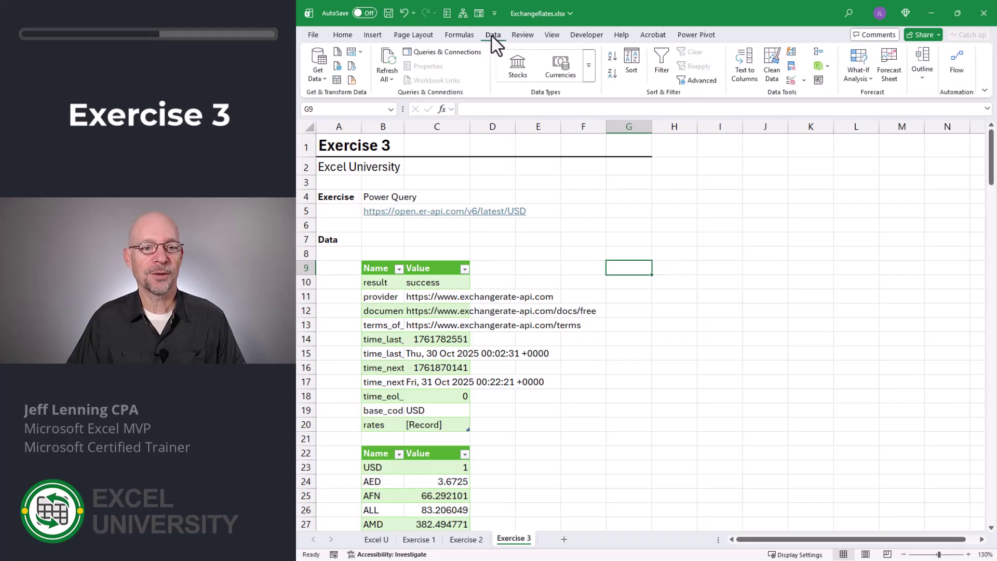
{"action": "left_click", "coordinate": [387, 63]}
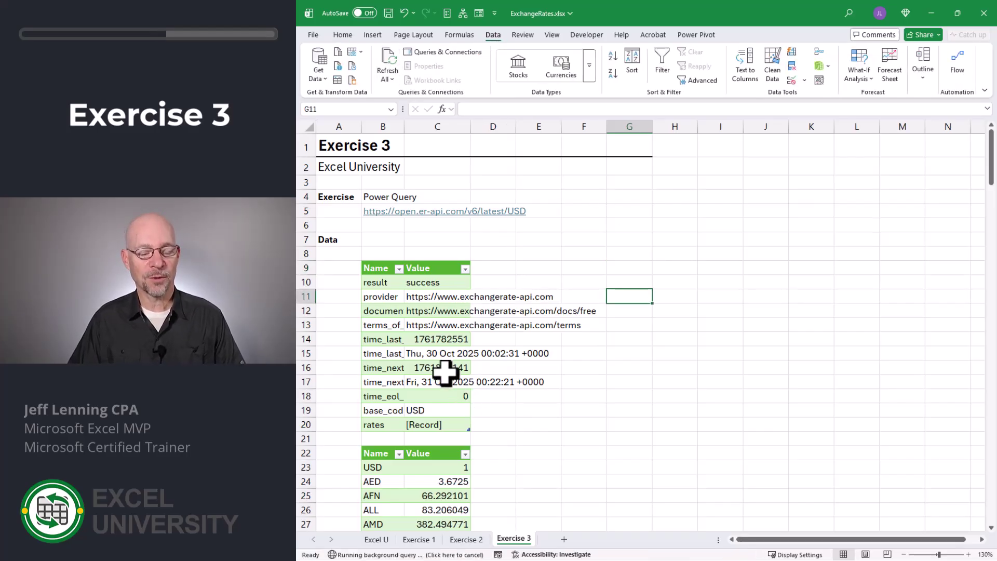
{"action": "scroll", "coordinate": [862, 286], "scroll_direction": "down", "scroll_amount": 2}
{"action": "key", "text": "Left"}
{"action": "key", "text": "Left"}
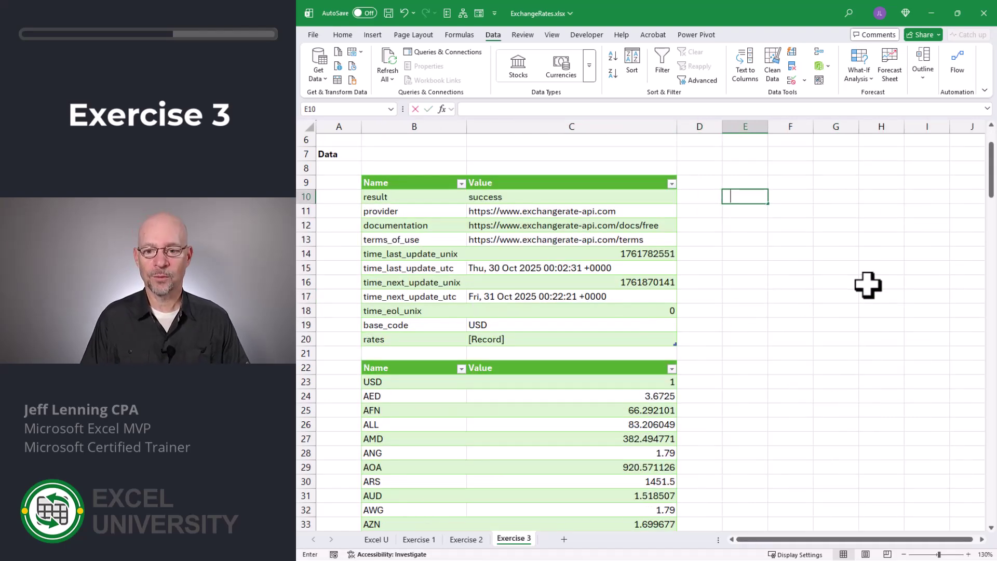
Step: Enter headers Base, Amount, Quote in E10:G10 with USD, 100, EUR beneath them
{"action": "key", "text": "Up"}
{"action": "type", "text": "Base"}
{"action": "key", "text": "Return"}
{"action": "type", "text": "USD"}
{"action": "key", "text": "Up"}
{"action": "key", "text": "Right"}
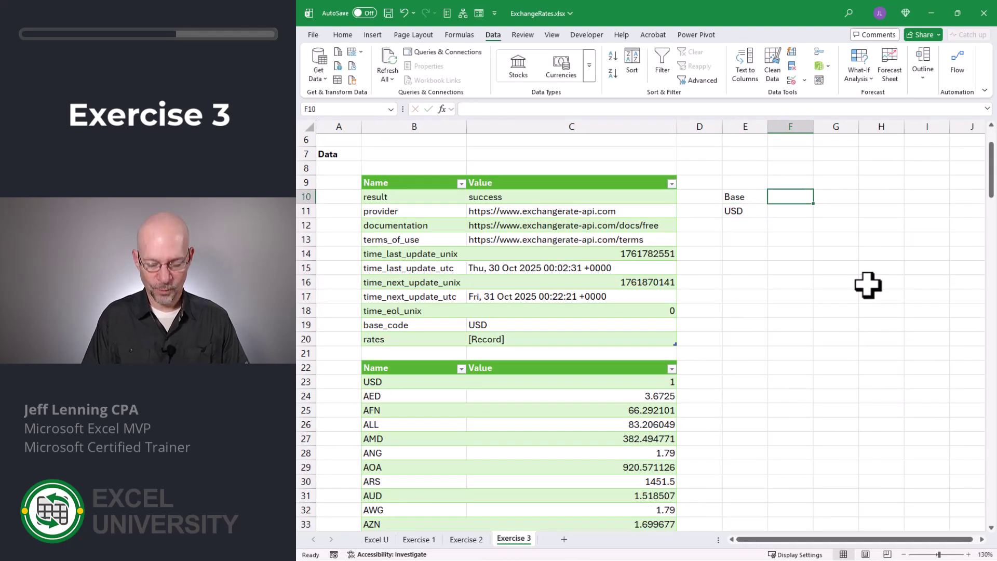
{"action": "type", "text": "Amount"}
{"action": "key", "text": "Return"}
{"action": "type", "text": "100"}
{"action": "key", "text": "Right"}
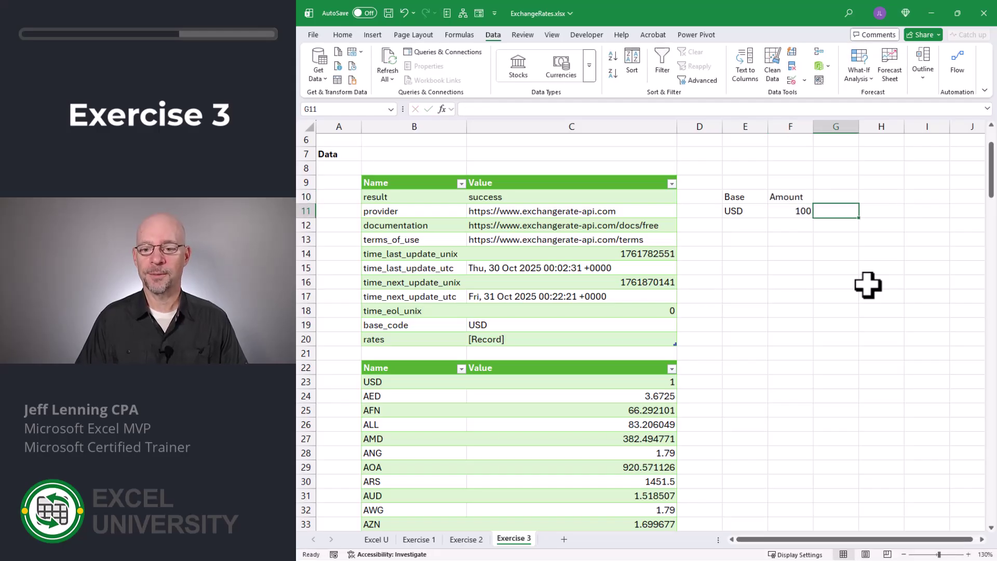
{"action": "key", "text": "Up"}
{"action": "type", "text": "Quote"}
{"action": "key", "text": "Return"}
{"action": "type", "text": "EUR"}
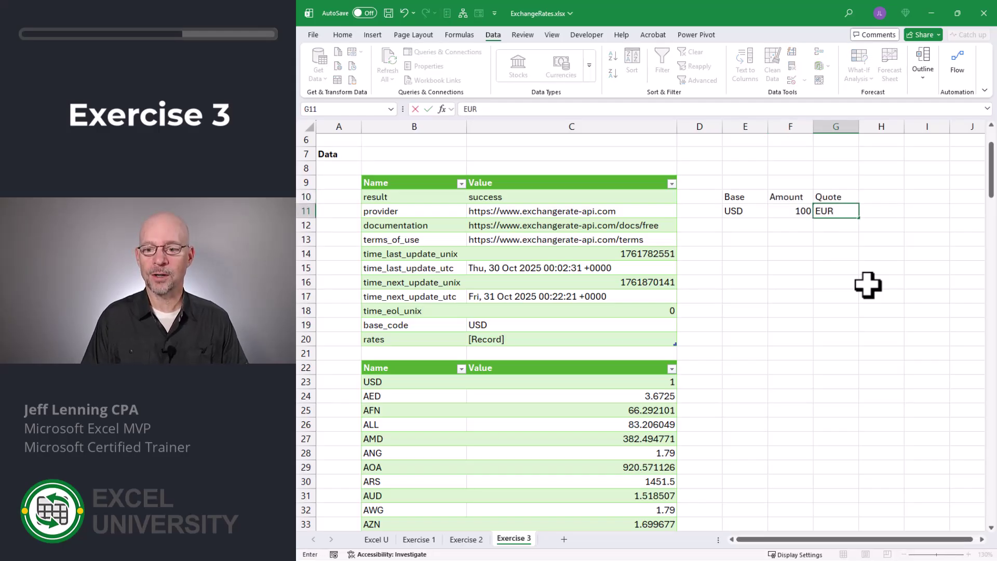
{"action": "key", "text": "Up"}
Step: Add the Rate and Amount headers in H10:I10
{"action": "key", "text": "Right"}
{"action": "type", "text": "Rate"}
{"action": "key", "text": "Tab"}
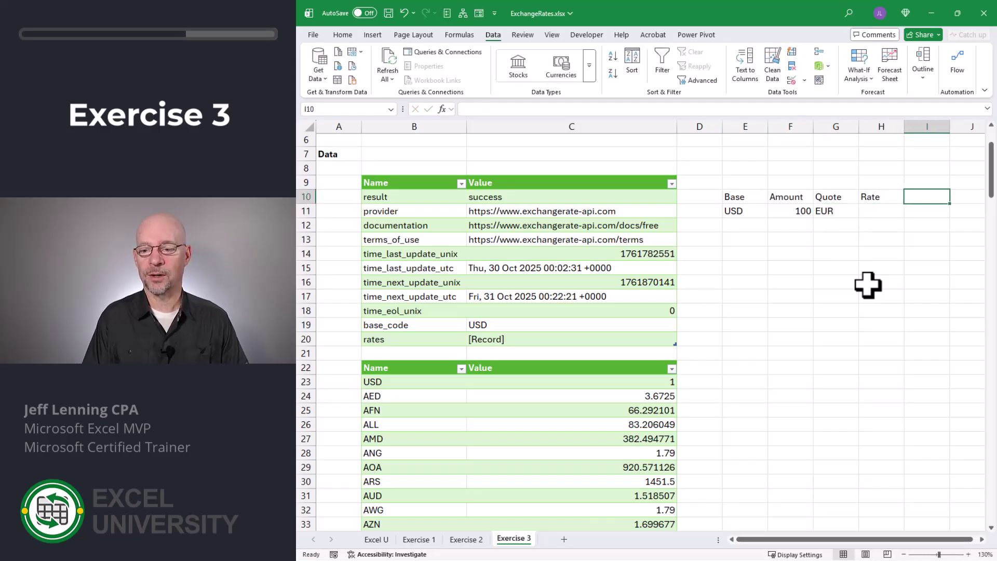
{"action": "type", "text": "Amount"}
{"action": "key", "text": "Return"}
Step: Fill row 12 with USD, 100, JPY
{"action": "type", "text": "USD"}
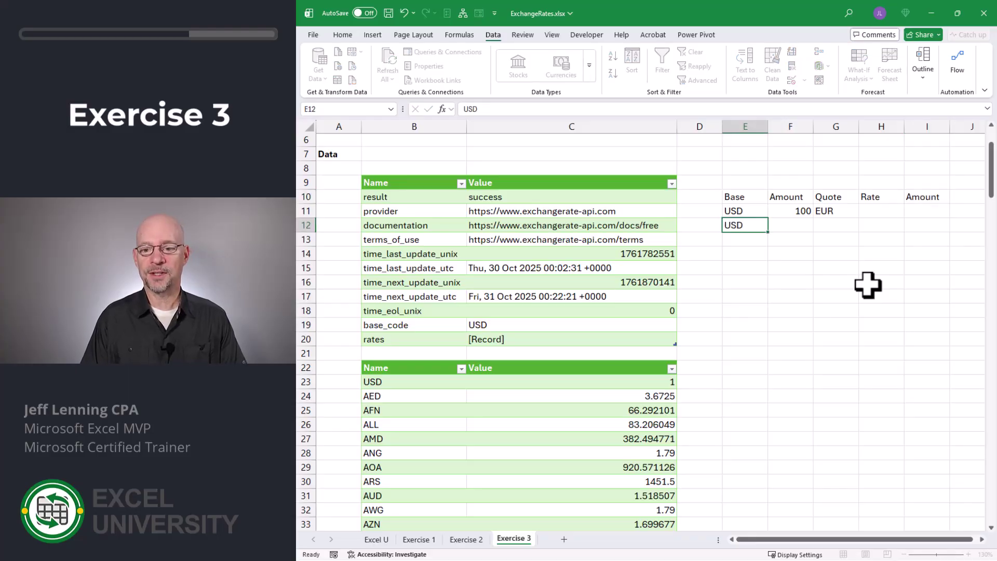
{"action": "type", "text": "100"}
{"action": "key", "text": "Tab"}
{"action": "type", "text": "JPY"}
{"action": "key", "text": "Tab"}
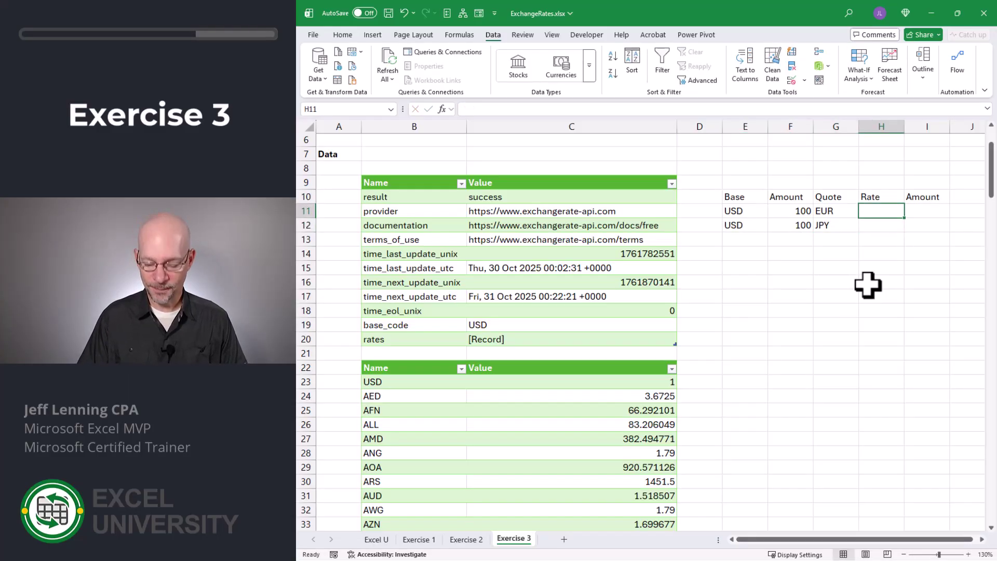
{"action": "type", "text": "="}
{"action": "key", "text": "Escape"}
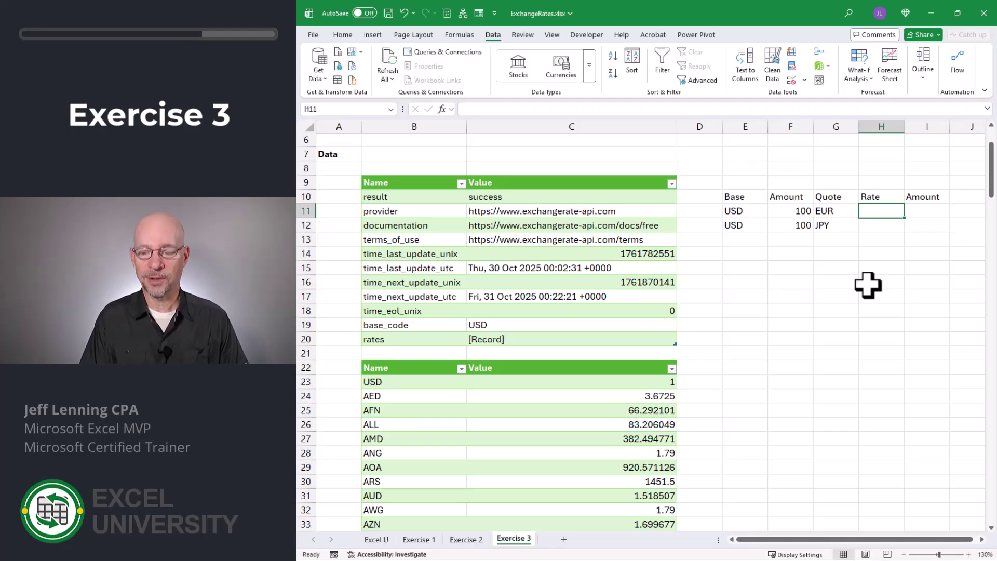
Step: Enter =XLOOKUP(G11,USD__2[Name],USD__2[Value]) in H11 and fill it down to H12
{"action": "type", "text": "=xlookup("}
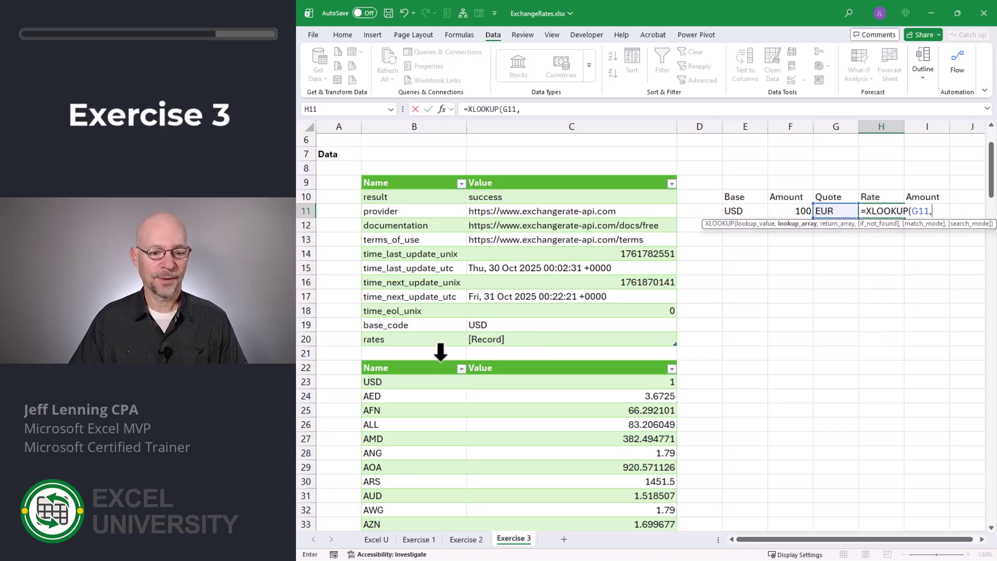
{"action": "left_click", "coordinate": [440, 360]}
{"action": "type", "text": ","}
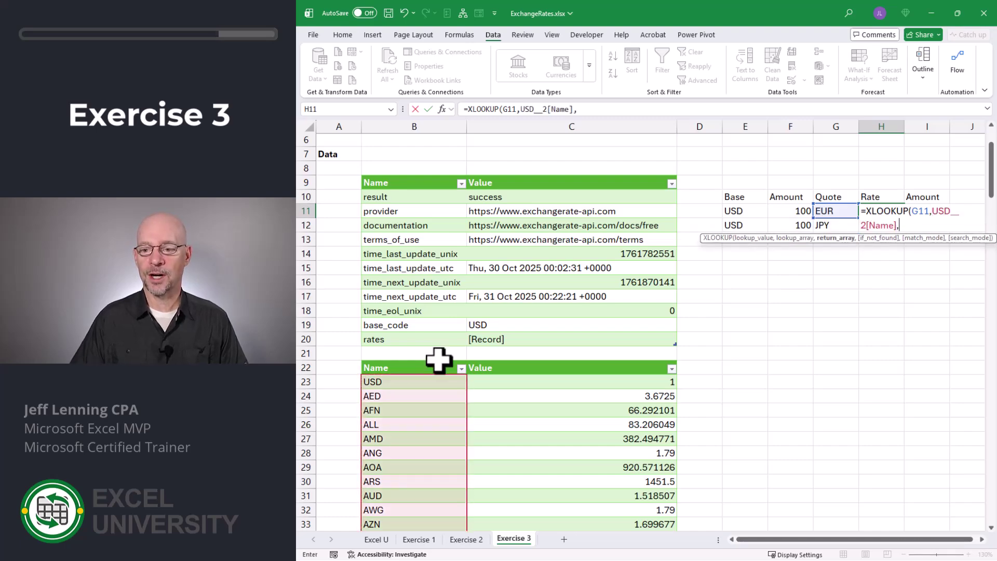
{"action": "left_click", "coordinate": [510, 362]}
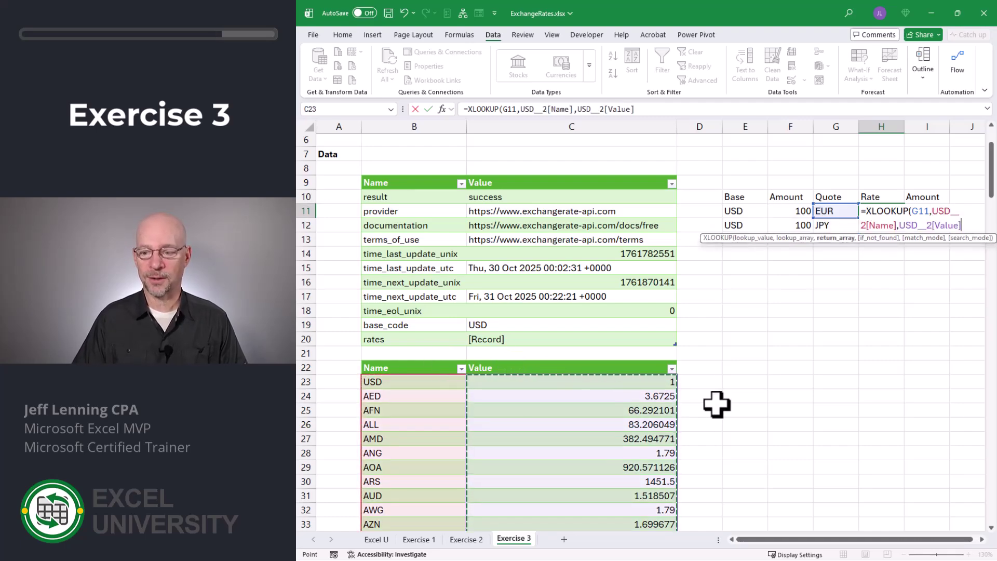
{"action": "type", "text": ")"}
{"action": "key", "text": "Return"}
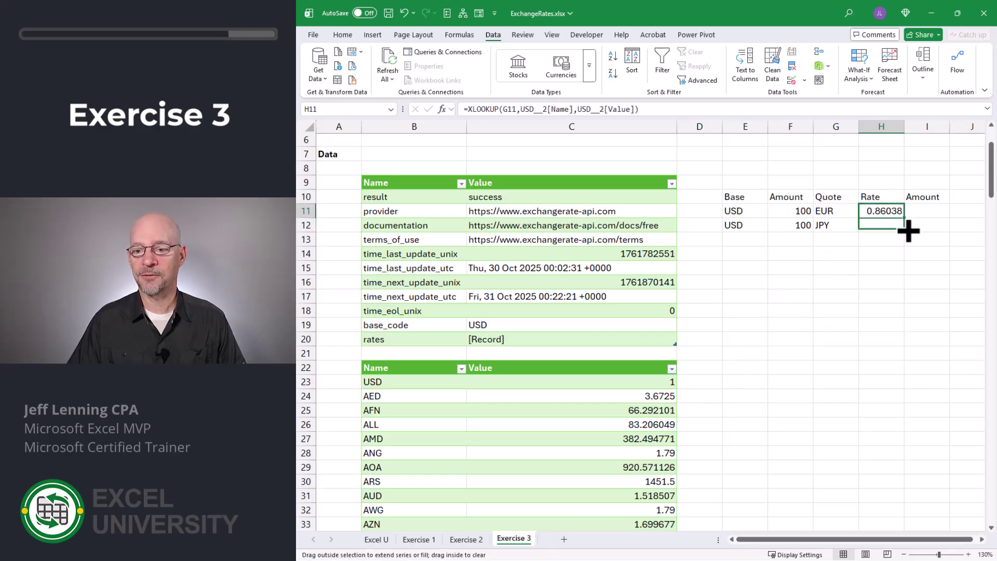
{"action": "left_click_drag", "start_coordinate": [907, 232], "coordinate": [909, 229]}
Step: Enter =F11*H11 in I11, fill it to I12, and refresh all queries
{"action": "left_click", "coordinate": [917, 213]}
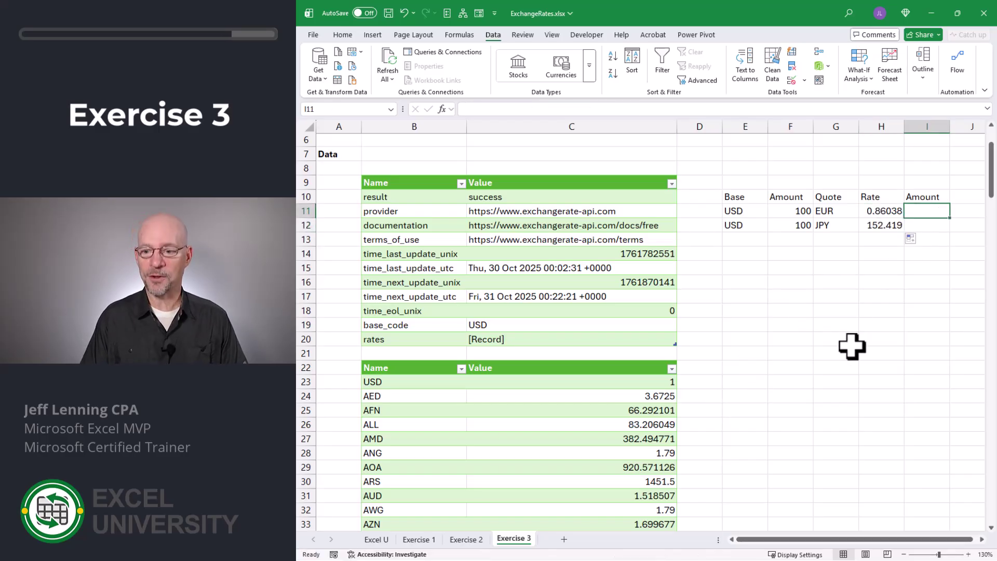
{"action": "type", "text": "="}
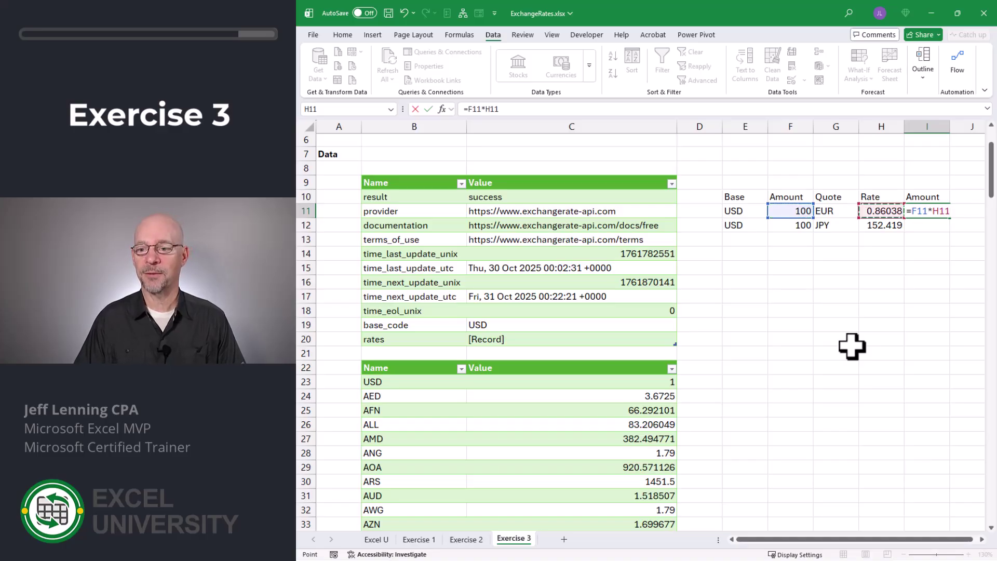
{"action": "key", "text": "Return"}
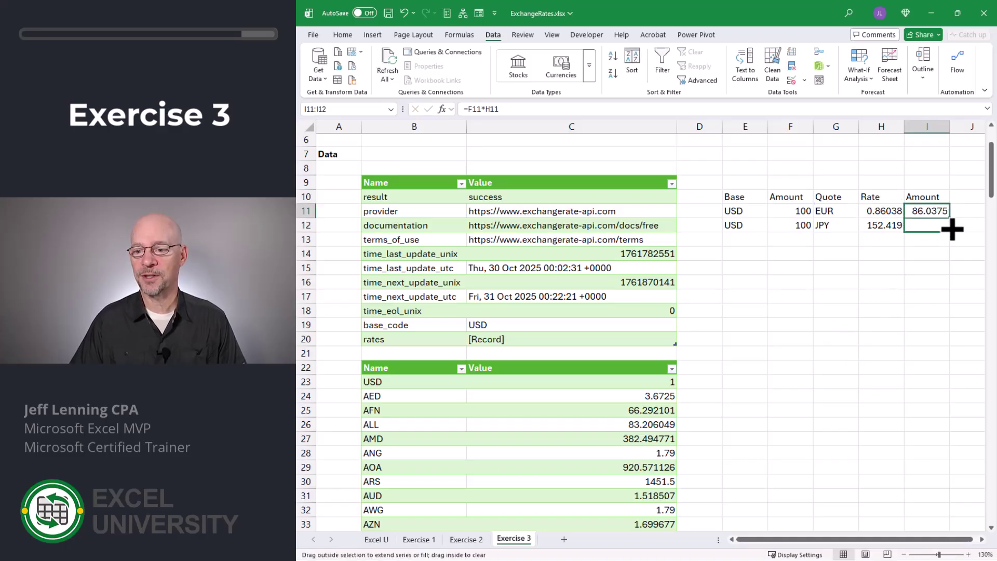
{"action": "left_click_drag", "start_coordinate": [952, 229], "coordinate": [952, 230]}
{"action": "left_click", "coordinate": [914, 267]}
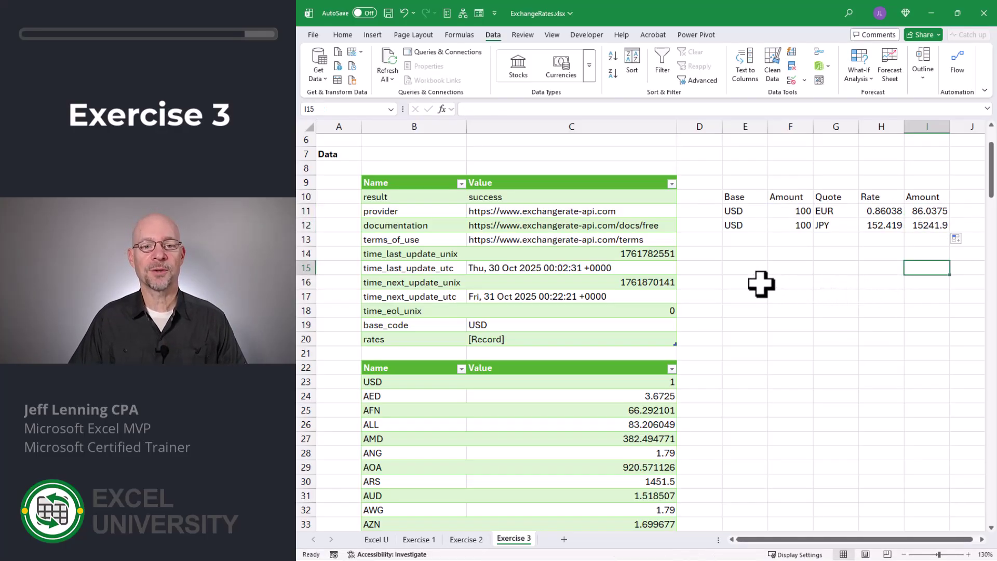
{"action": "left_click", "coordinate": [392, 56]}
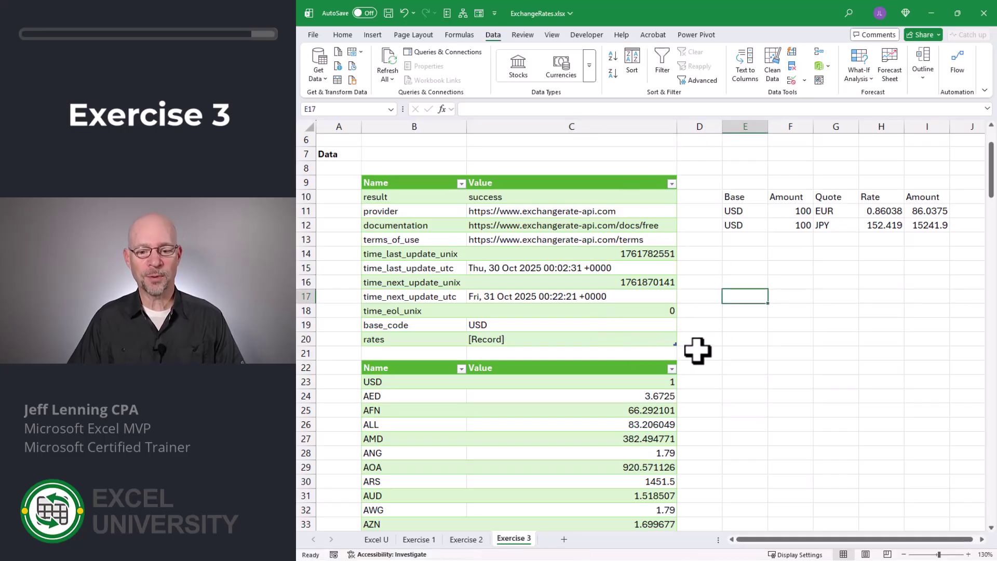